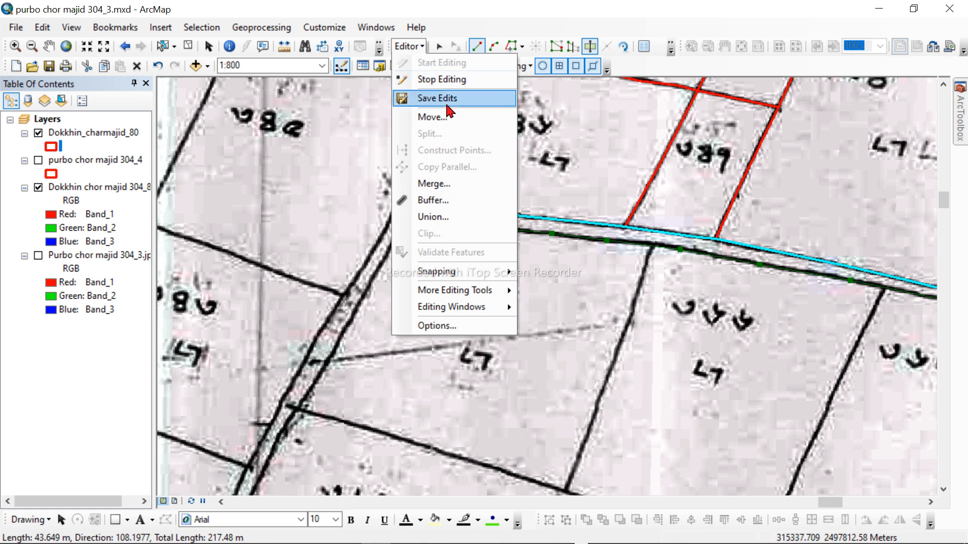
Step: Save the current edits to the plot boundaries
left_click(437, 98)
scroll(688, 137, "up", 2)
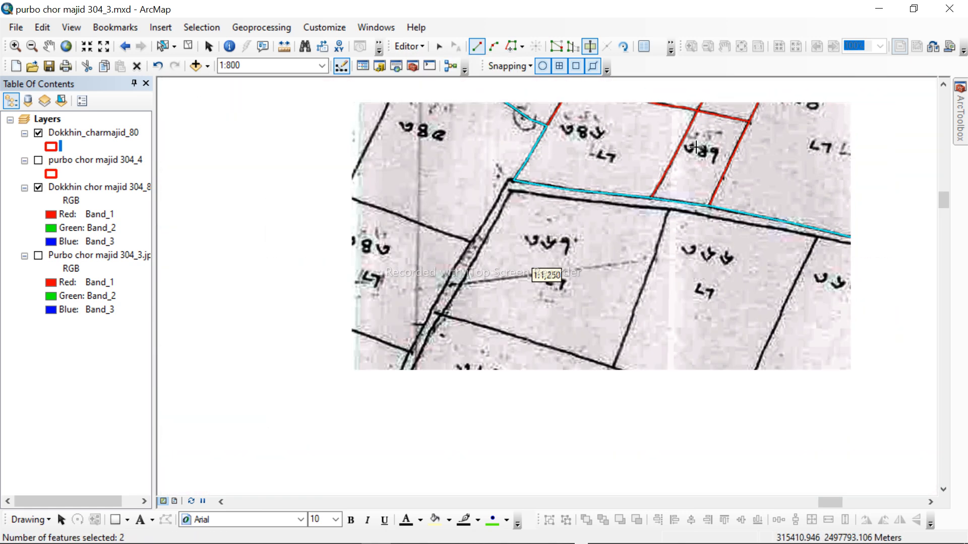
scroll(696, 146, "up", 3)
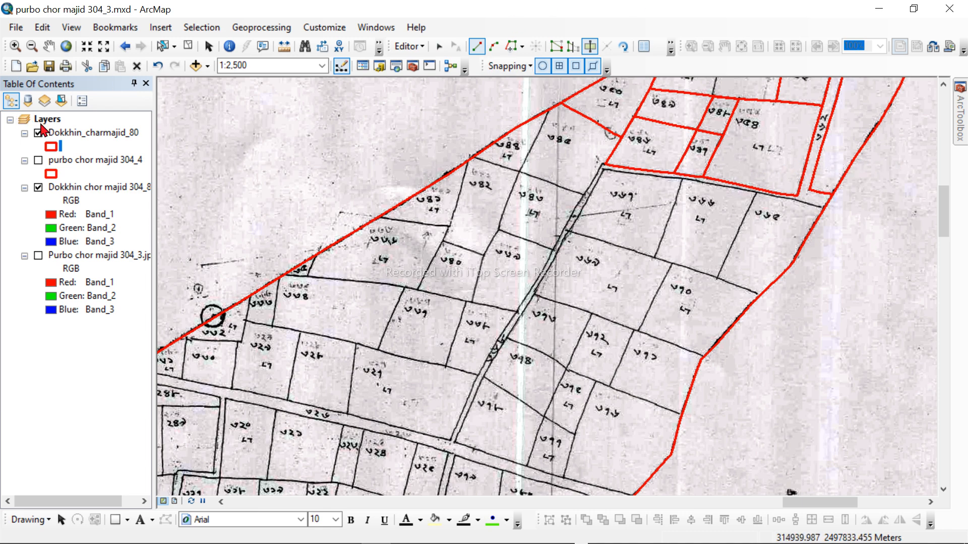
Step: Try to export the selected features of the Dokkhin_charmajid_80 layer as Export_Output.shp in folder 80
right_click(81, 133)
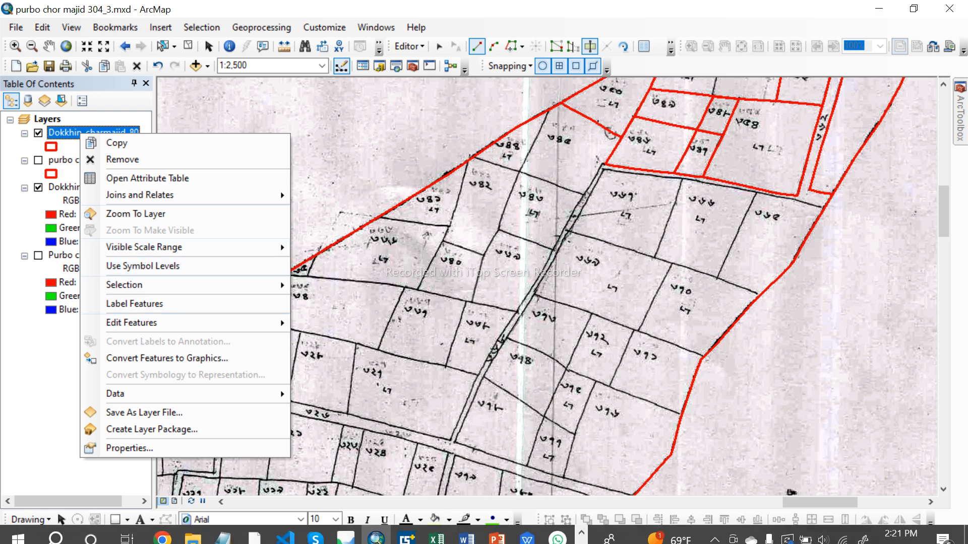
mouse_move(152, 398)
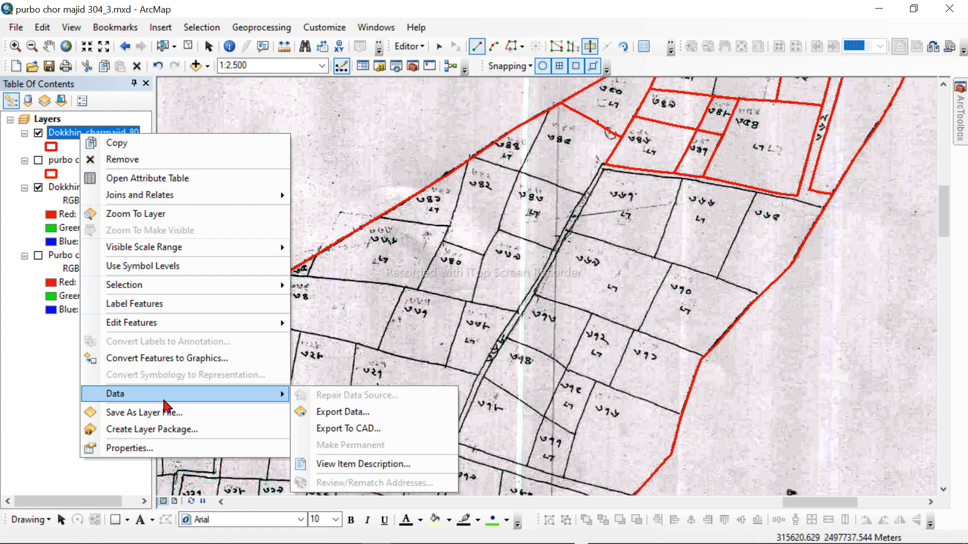
left_click(362, 415)
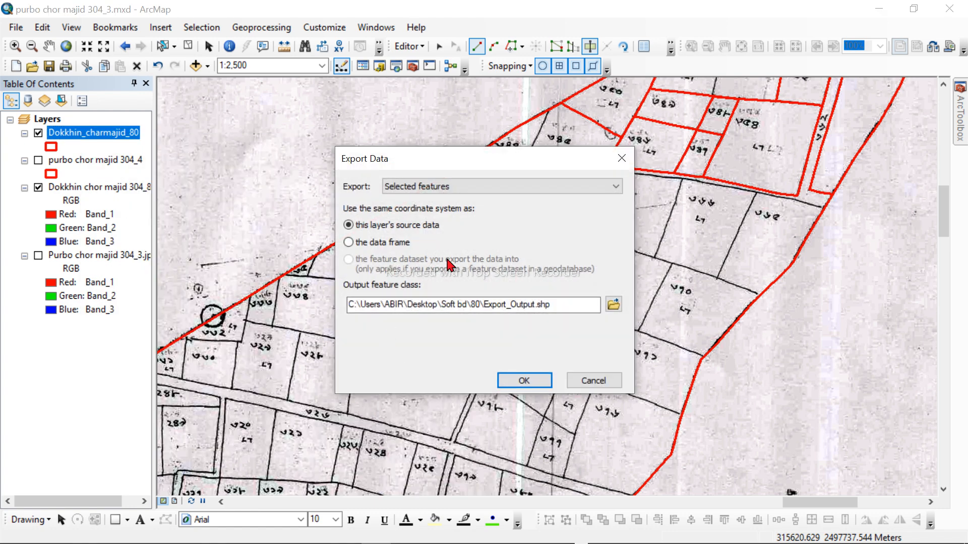
left_click(615, 303)
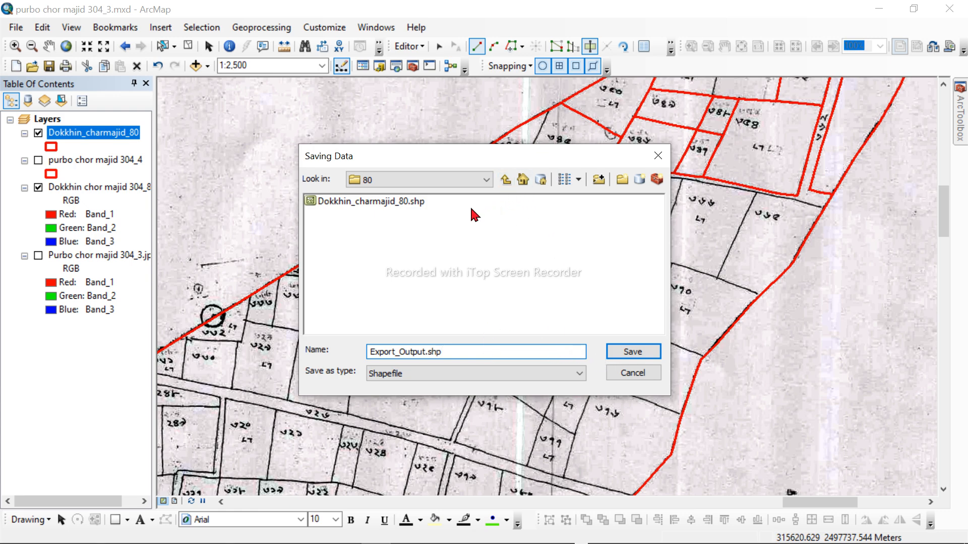
left_click(476, 180)
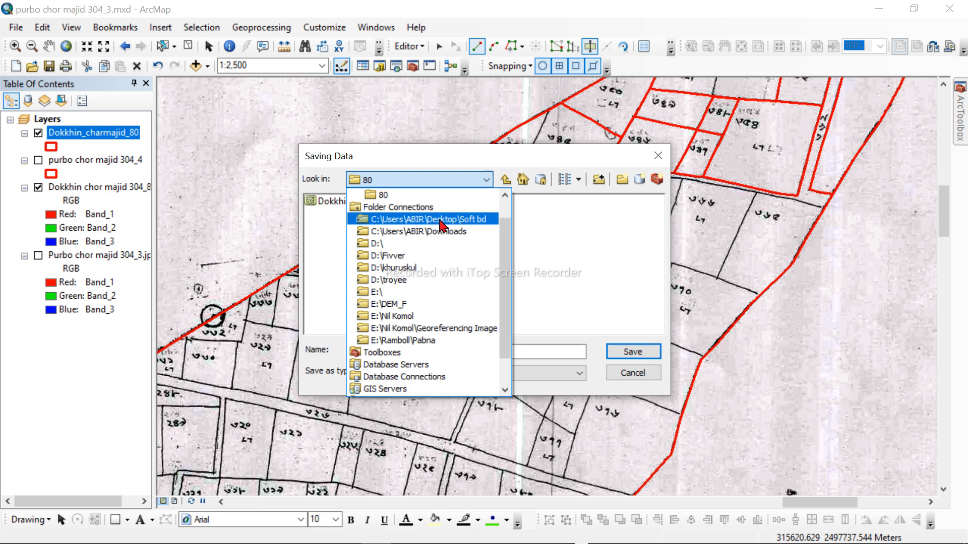
left_click(646, 165)
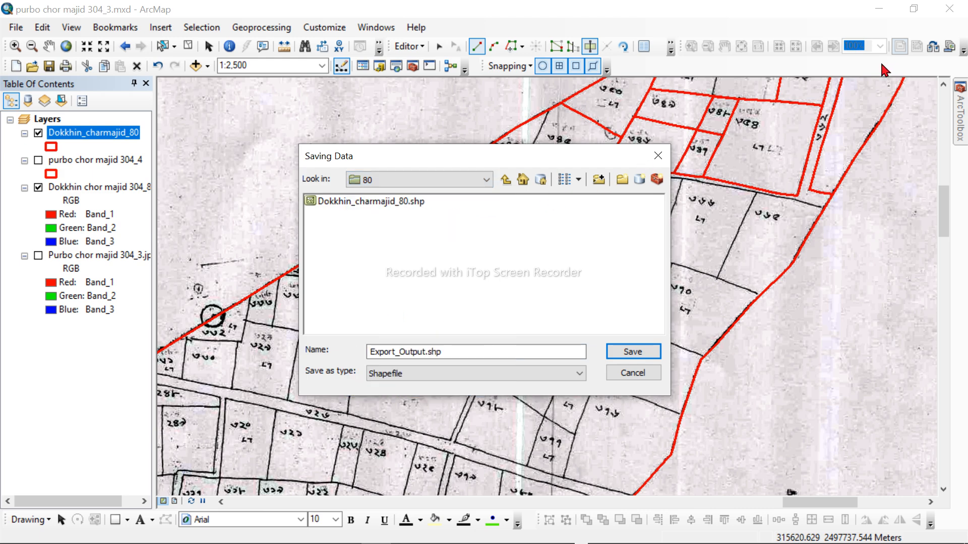
left_click(656, 155)
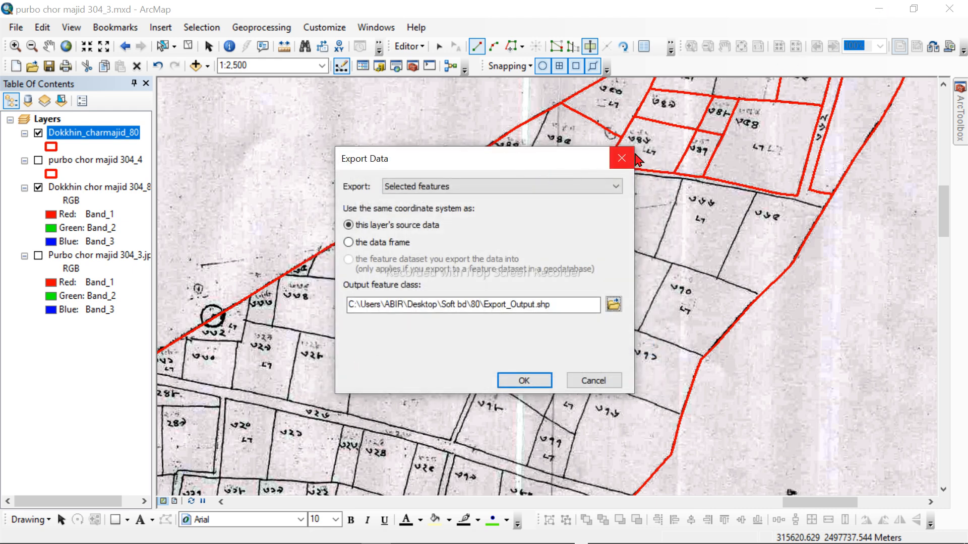
left_click(530, 380)
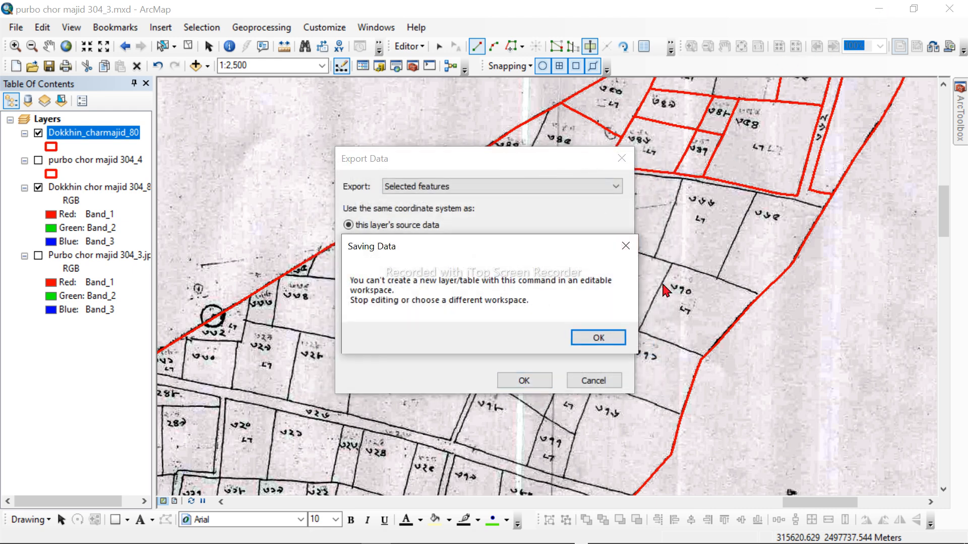
left_click(609, 338)
left_click(622, 159)
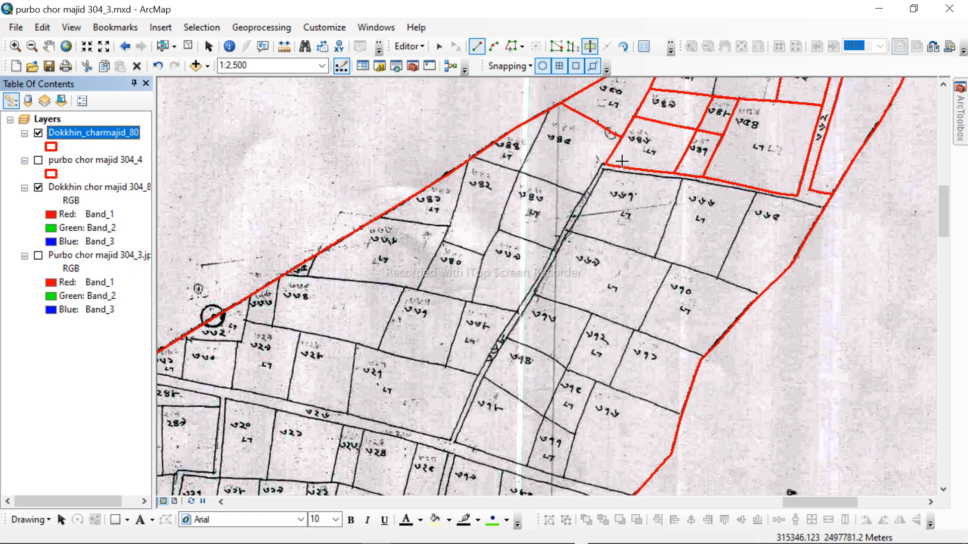
Step: Switch to the desktop, open topu > saturday work, and view the chor umad 40_3.jpg map image
left_click(877, 22)
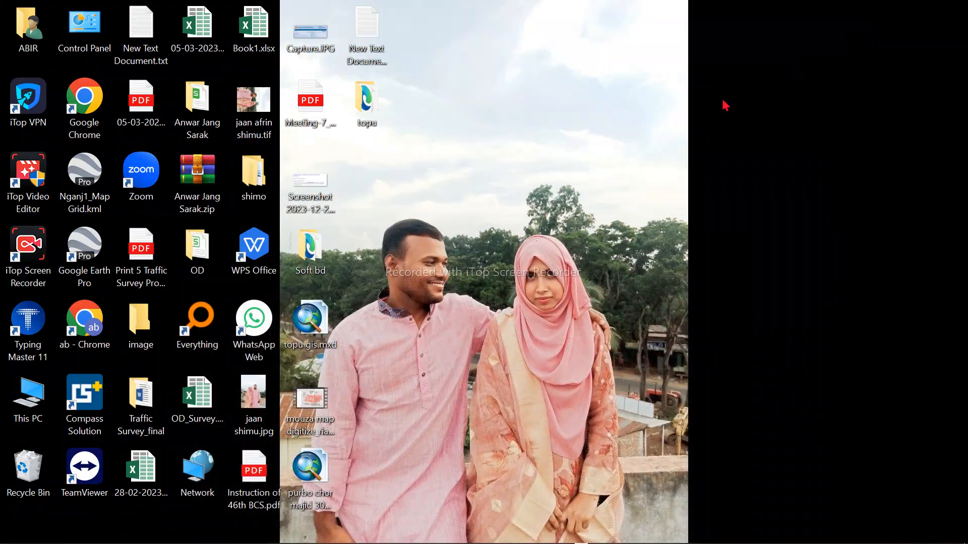
double_click(372, 115)
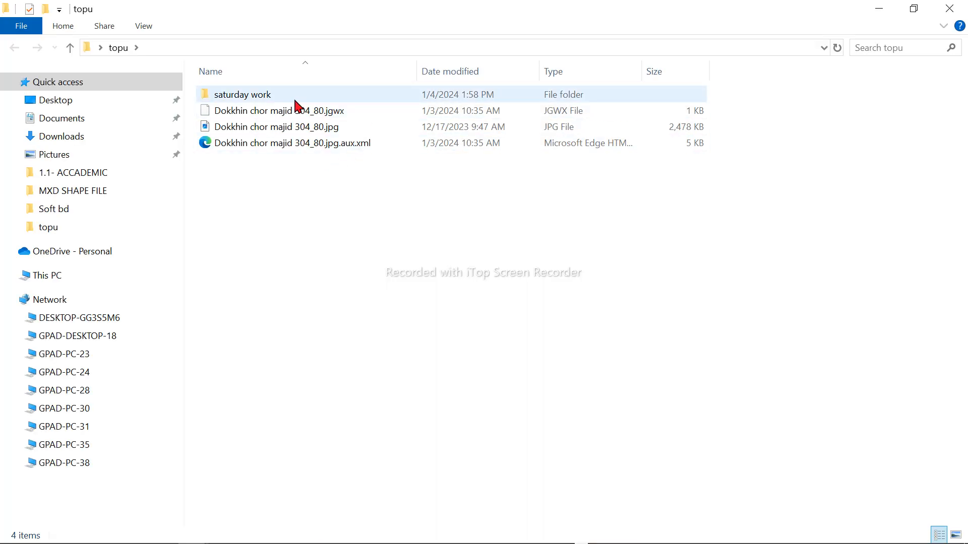
double_click(295, 100)
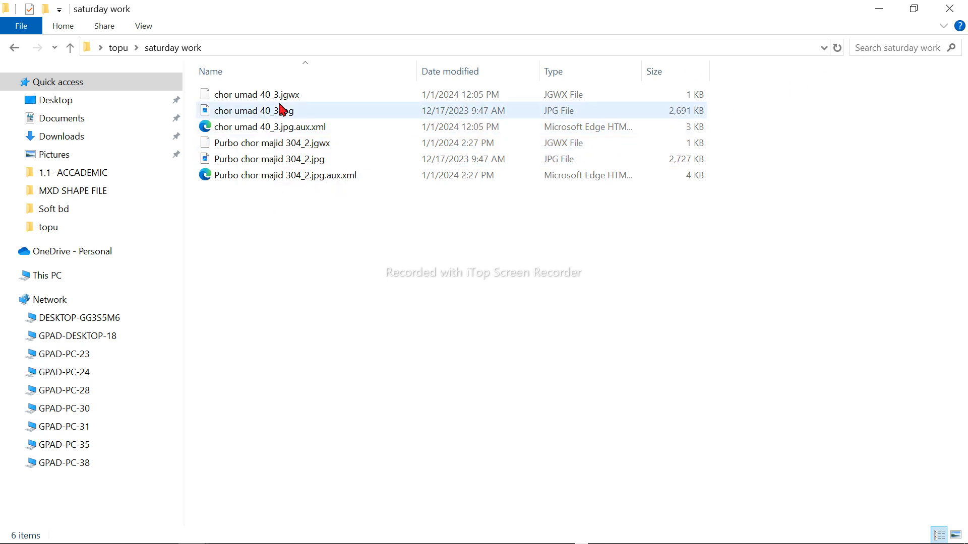
left_click(267, 116)
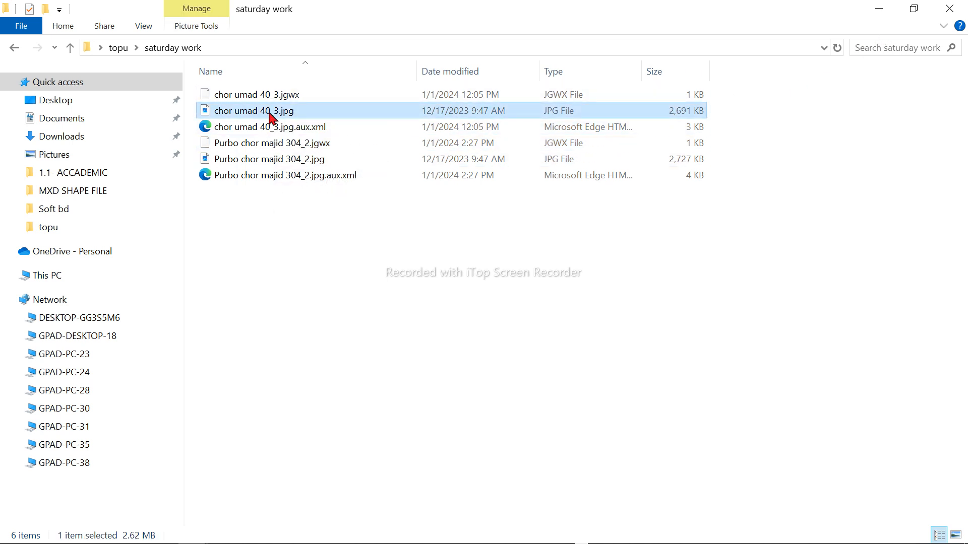
double_click(269, 116)
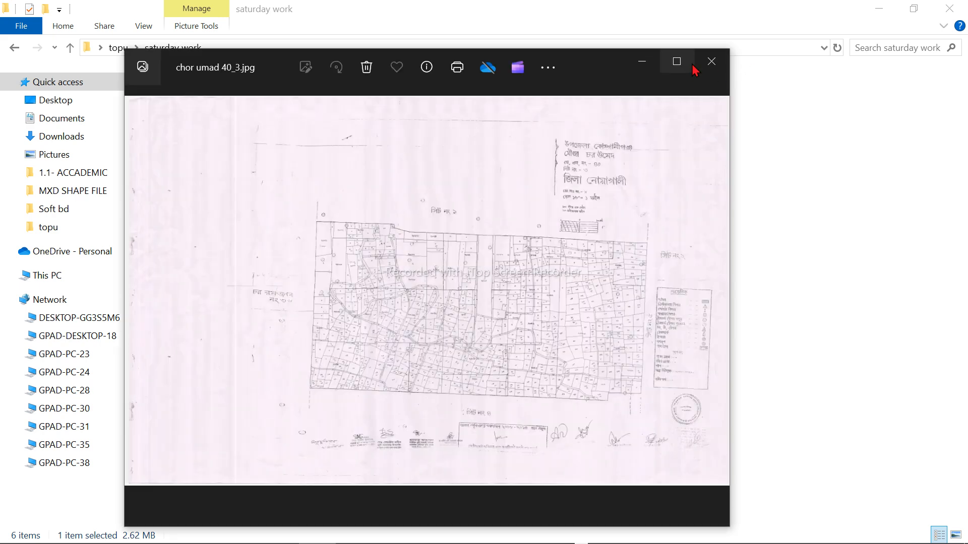
left_click(712, 61)
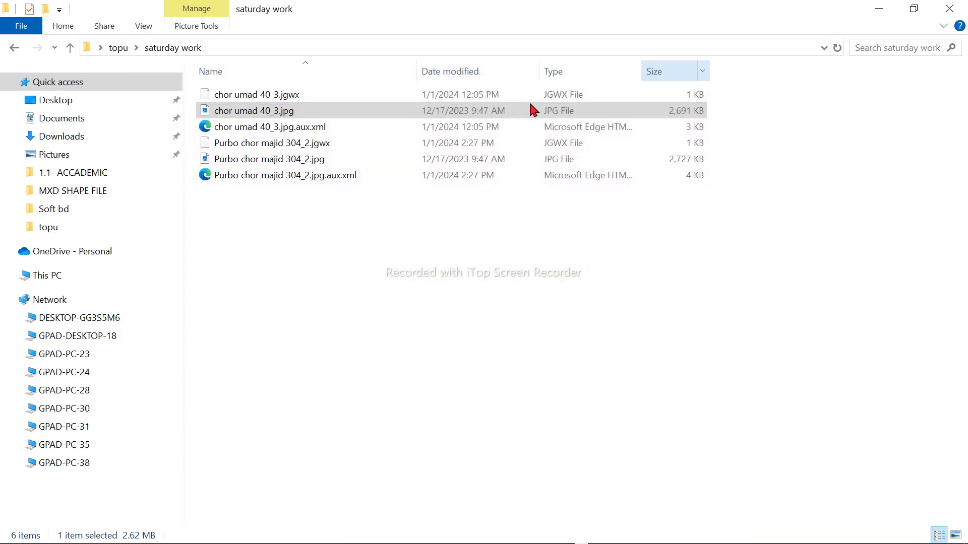
Step: Copy the file name chor umad 40_3 without renaming the image, and switch back to ArcMap
right_click(273, 115)
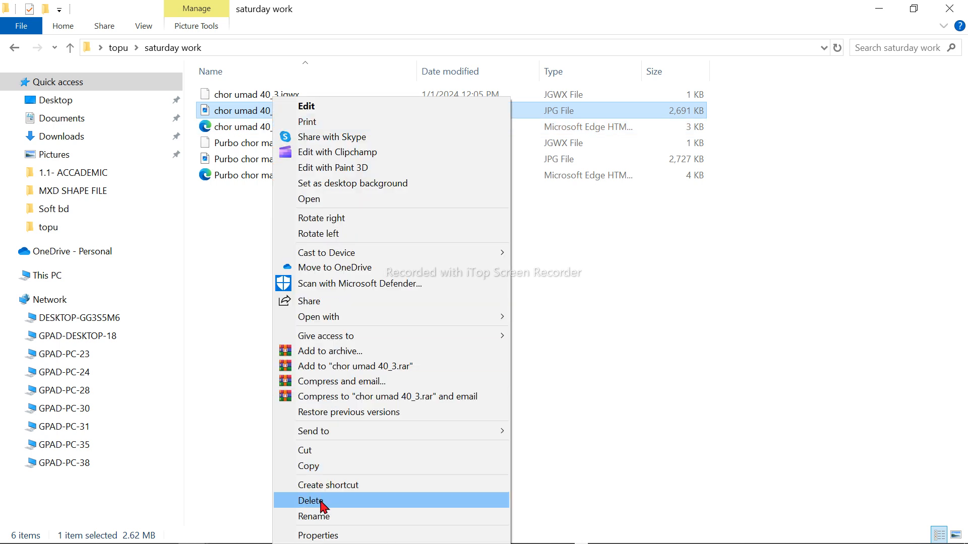
left_click(330, 517)
key("ctrl+c")
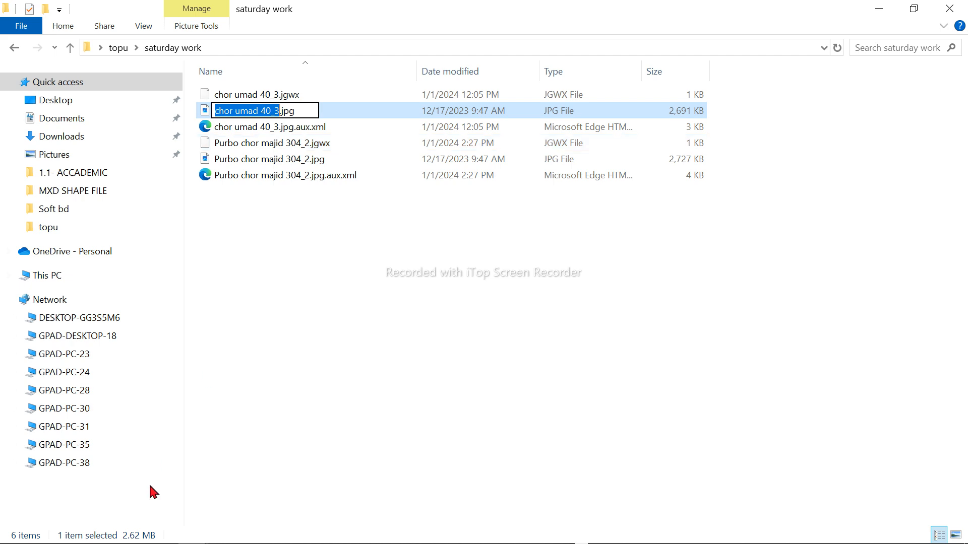
mouse_move(528, 539)
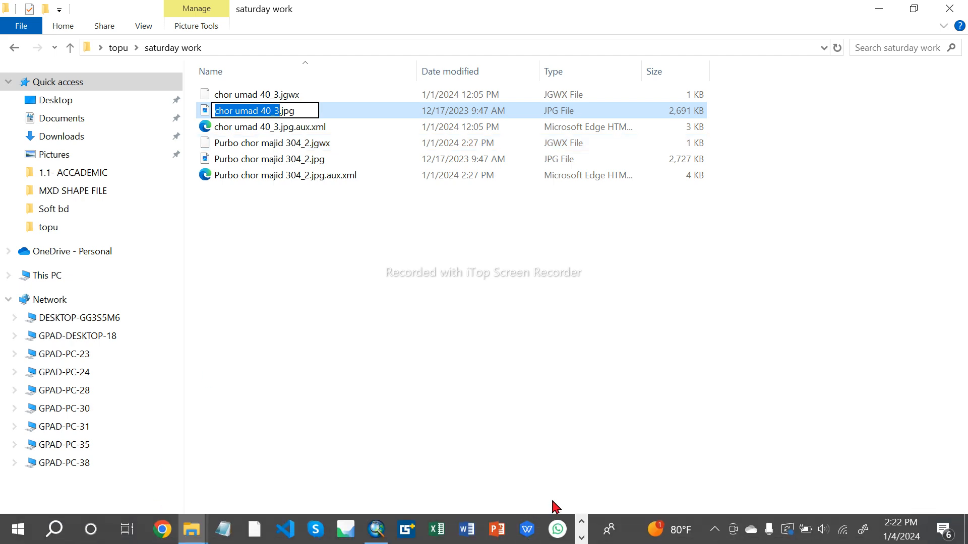
left_click(376, 530)
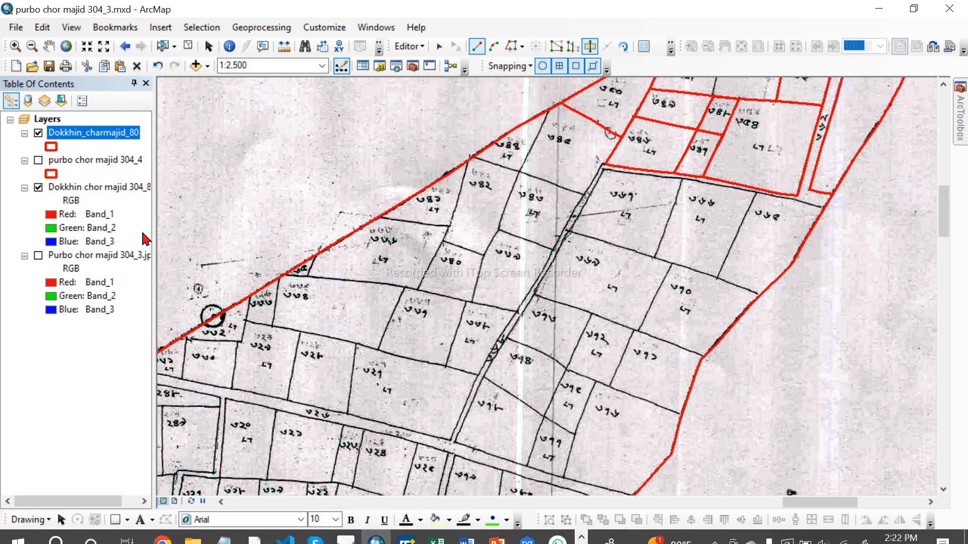
Step: Set up an export of the selected Dokkhin_charmajid_80 features to a shapefile named chor_umad 40_3 in folder 80
right_click(105, 133)
mouse_move(166, 405)
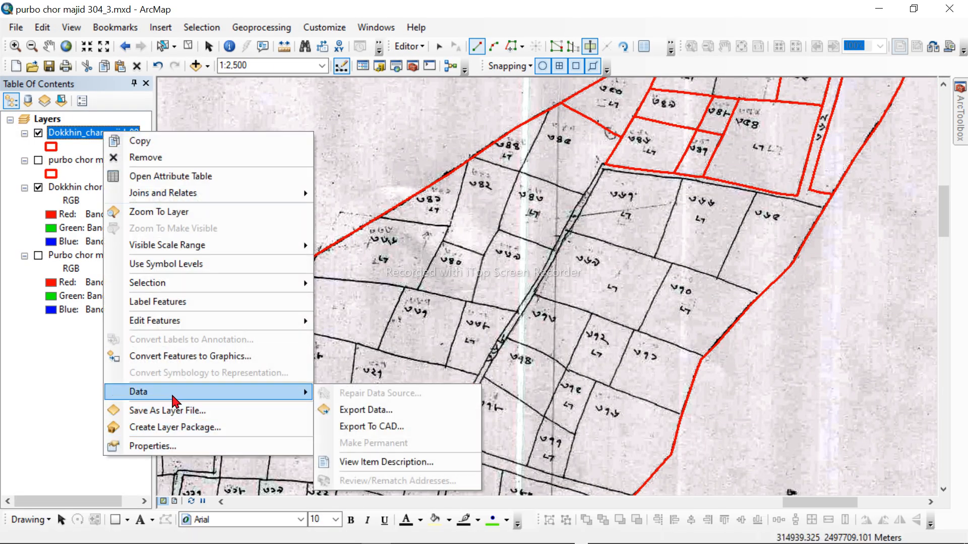
left_click(383, 410)
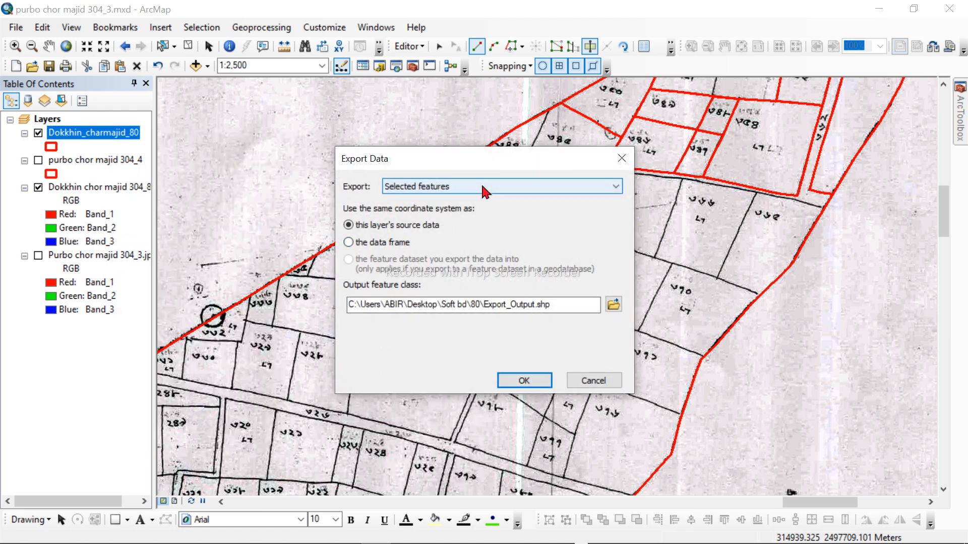
left_click(613, 305)
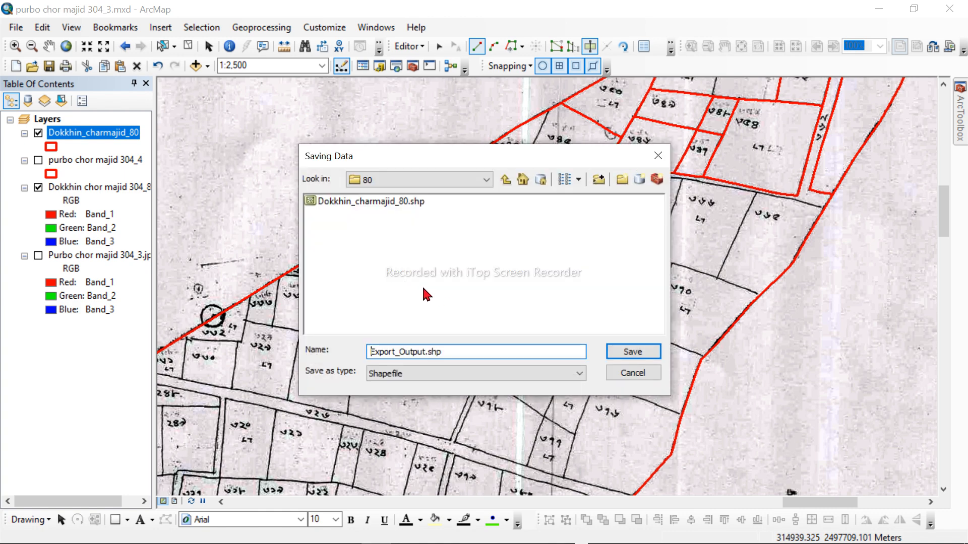
double_click(453, 353)
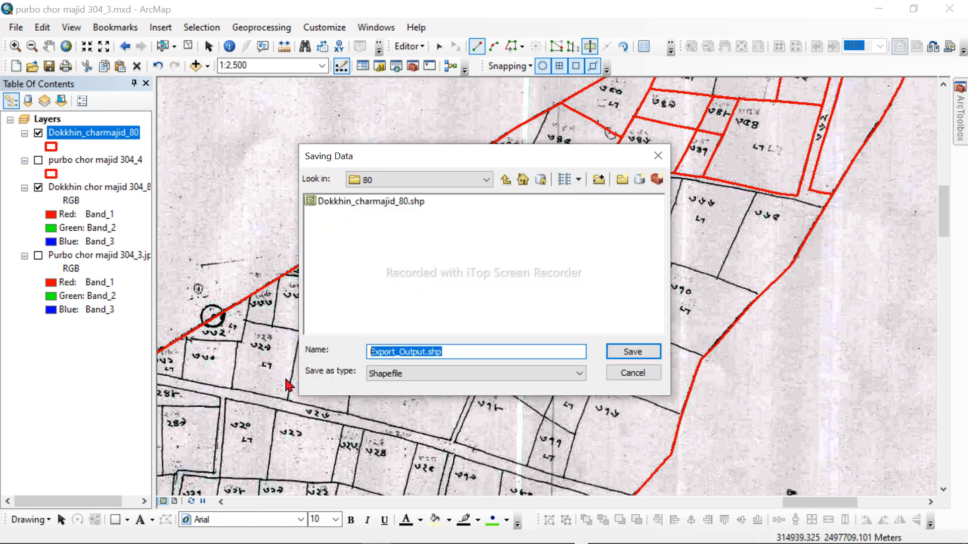
key("ctrl+v")
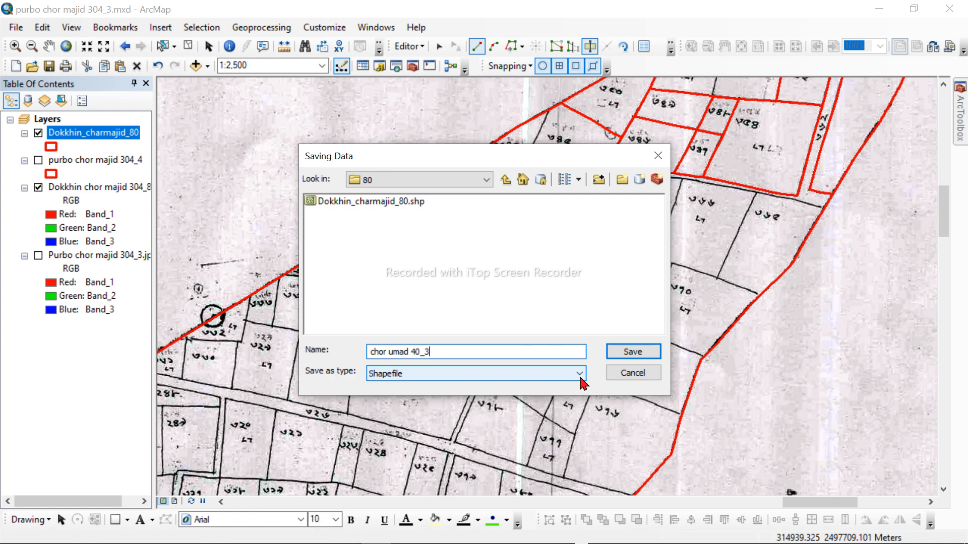
left_click(391, 353)
key("BackSpace")
type("_")
left_click(638, 355)
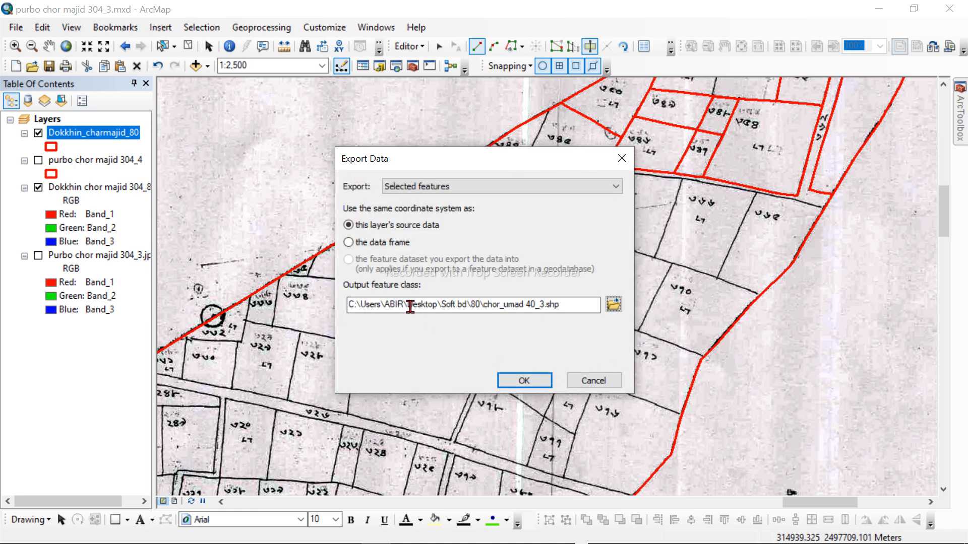
Step: Try to run the export to chor_umad 40_3.shp twice, and close the export dialog
left_click(522, 381)
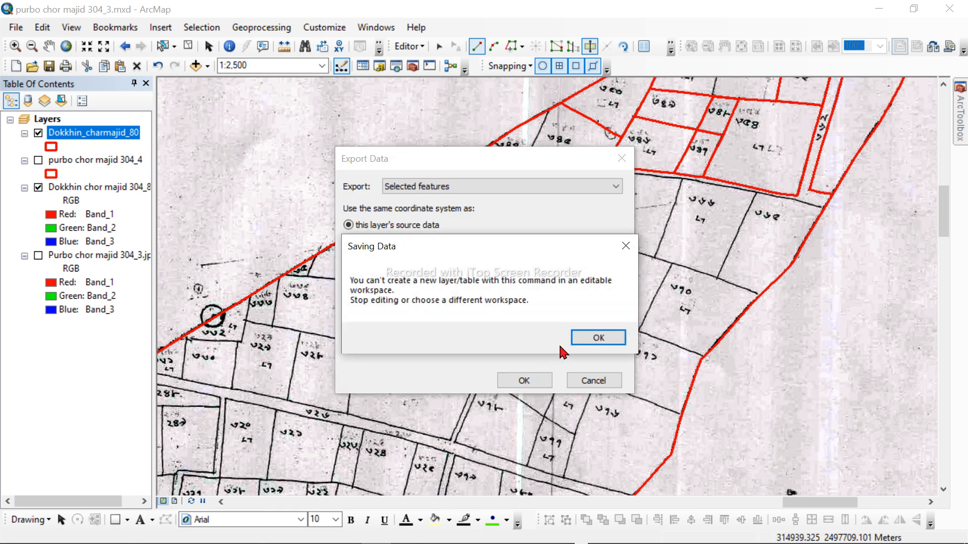
left_click(599, 335)
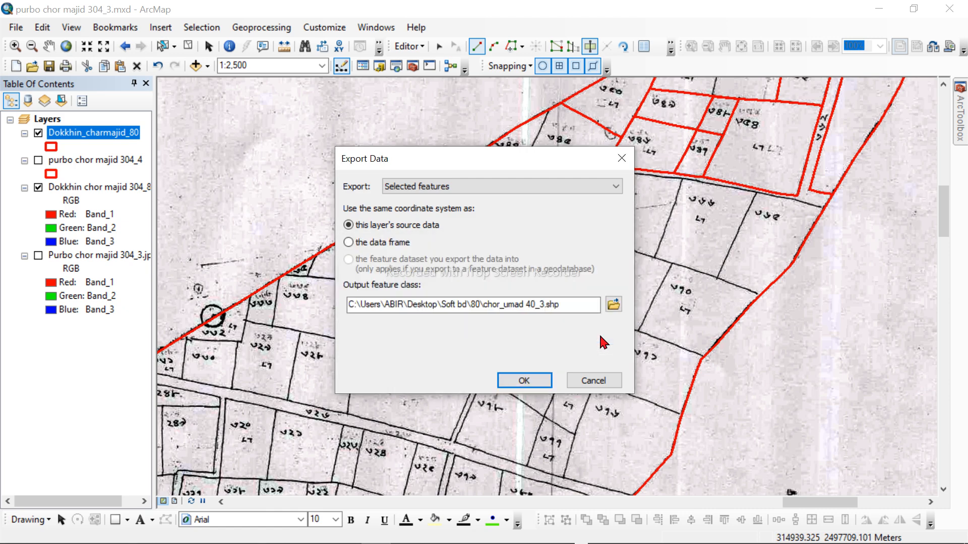
left_click(536, 376)
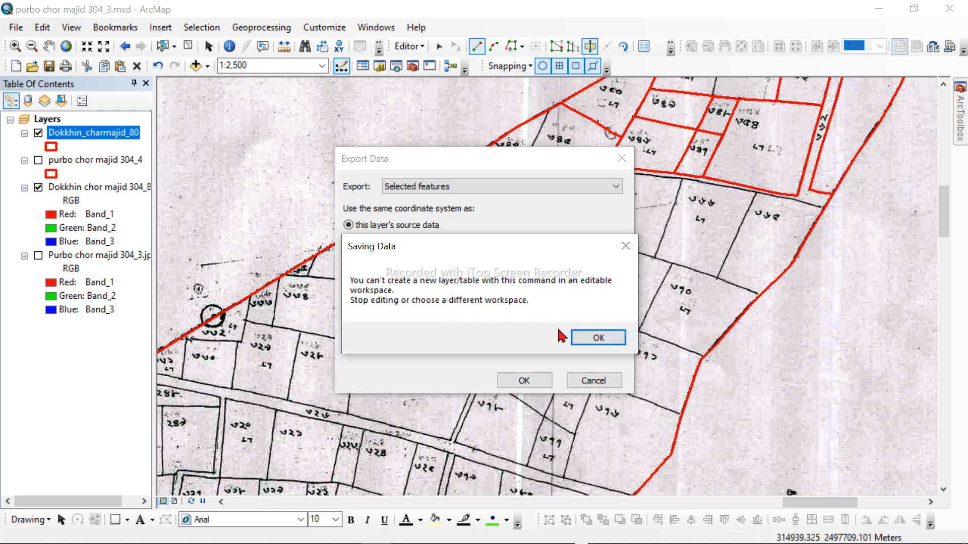
left_click(599, 337)
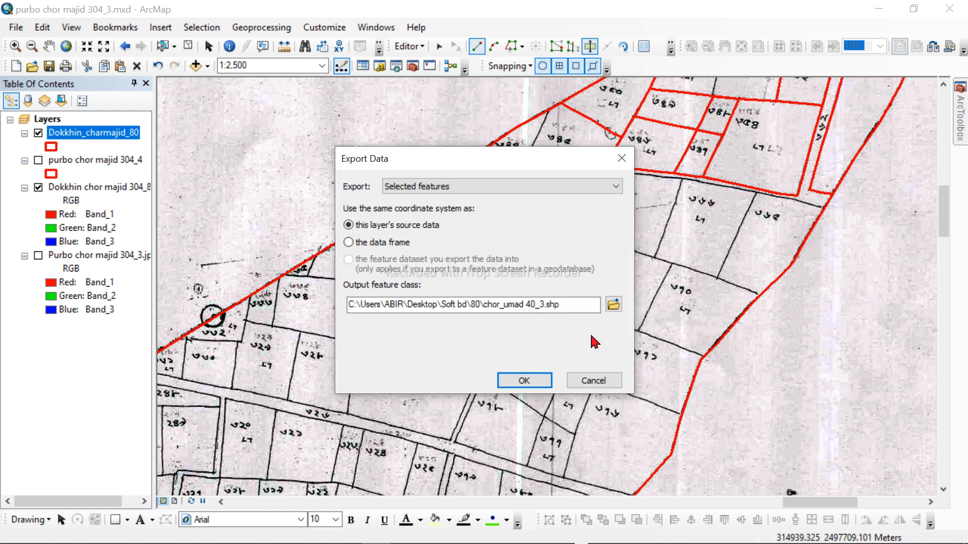
left_click(622, 160)
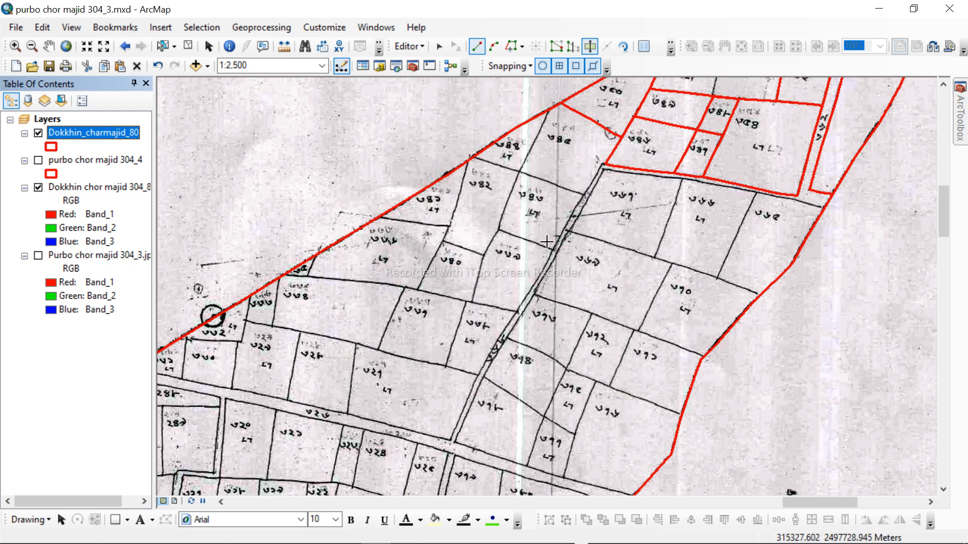
Step: Set up an export of the selected Dokkhin_charmajid_80 features to a shapefile named chor_umad_40_3 in folder 80
right_click(135, 139)
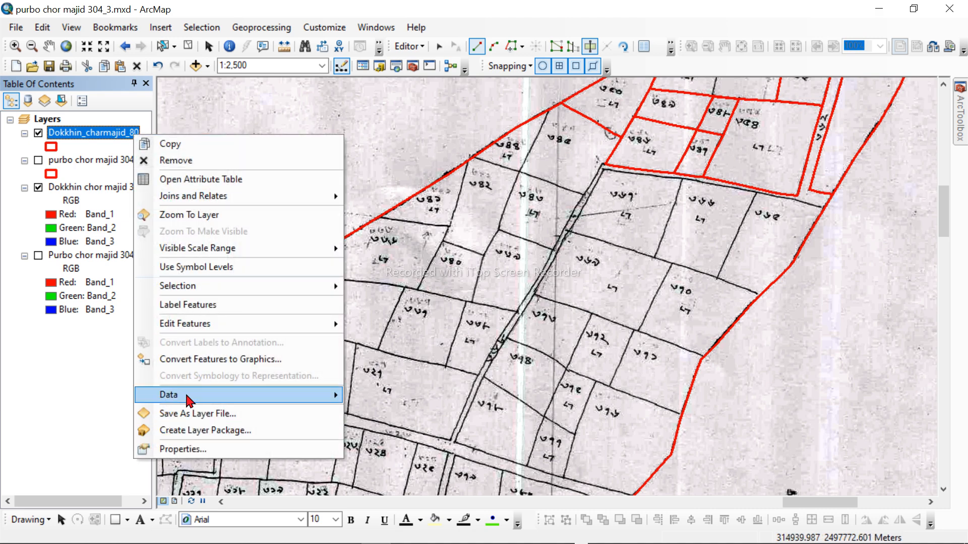
mouse_move(191, 400)
left_click(396, 417)
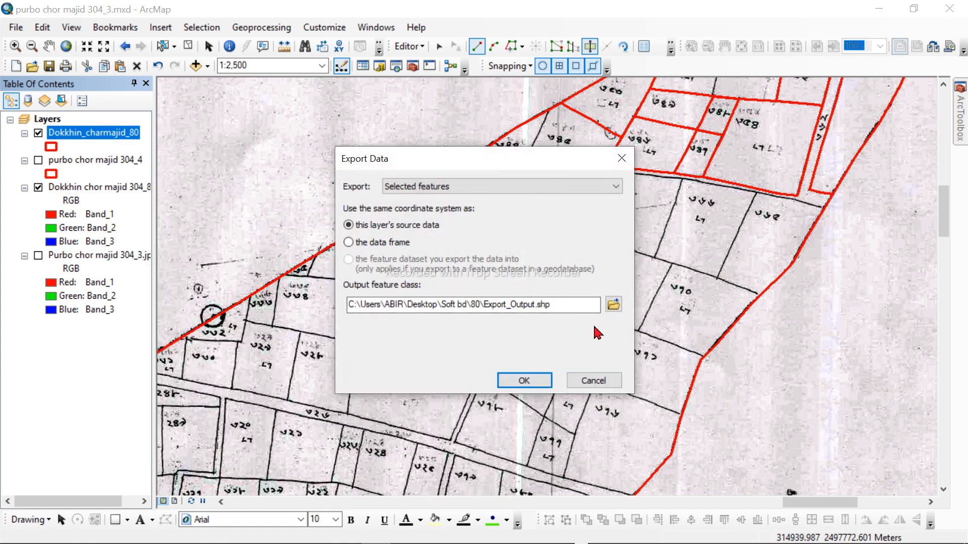
left_click(613, 306)
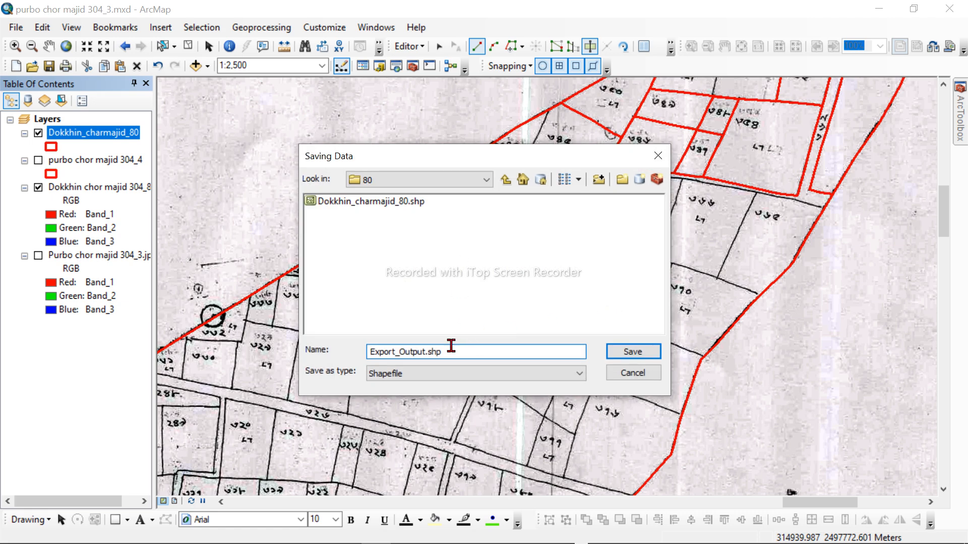
left_click_drag(460, 356, 319, 377)
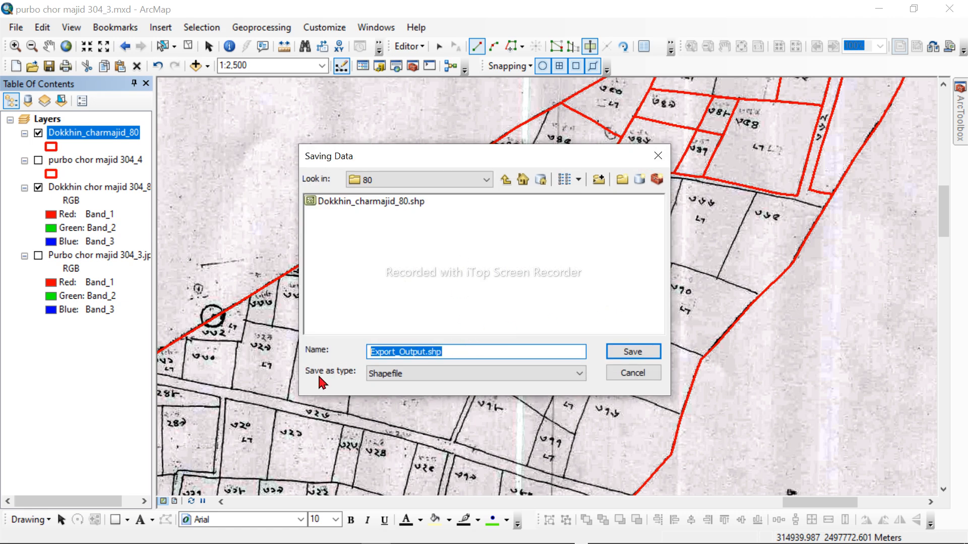
type("chor umad 40_3")
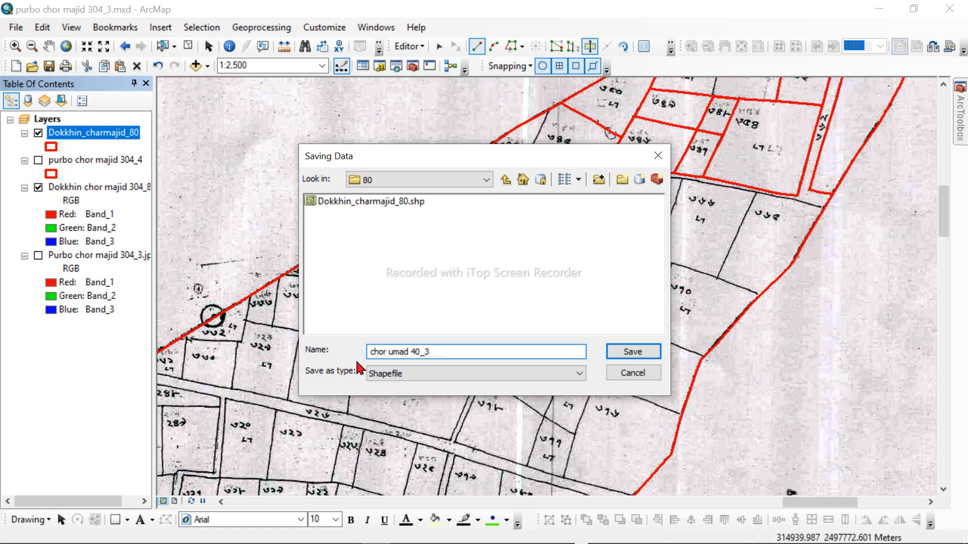
left_click(390, 351)
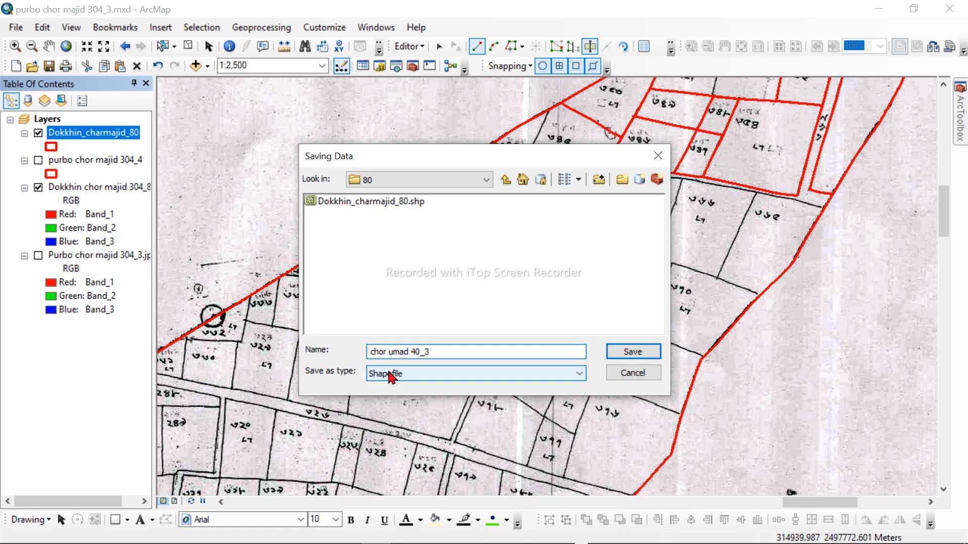
key("BackSpace")
type("_")
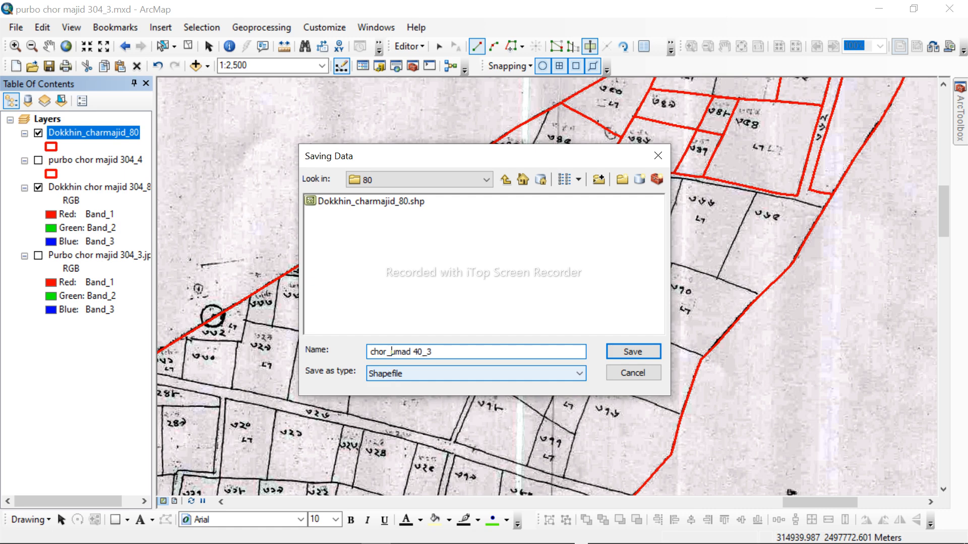
left_click(415, 355)
left_click(638, 356)
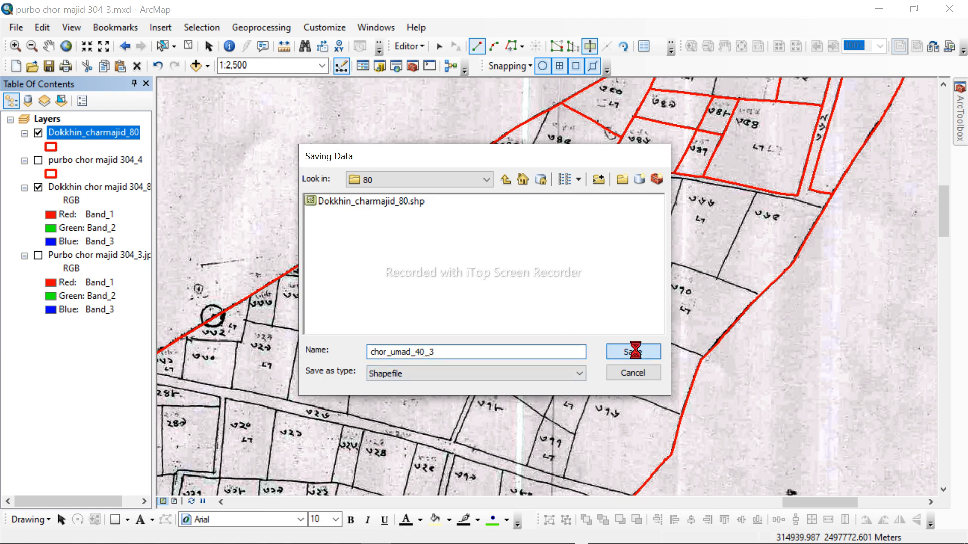
Step: Try to run the export to chor_umad_40_3.shp, and close the export dialog
left_click(534, 381)
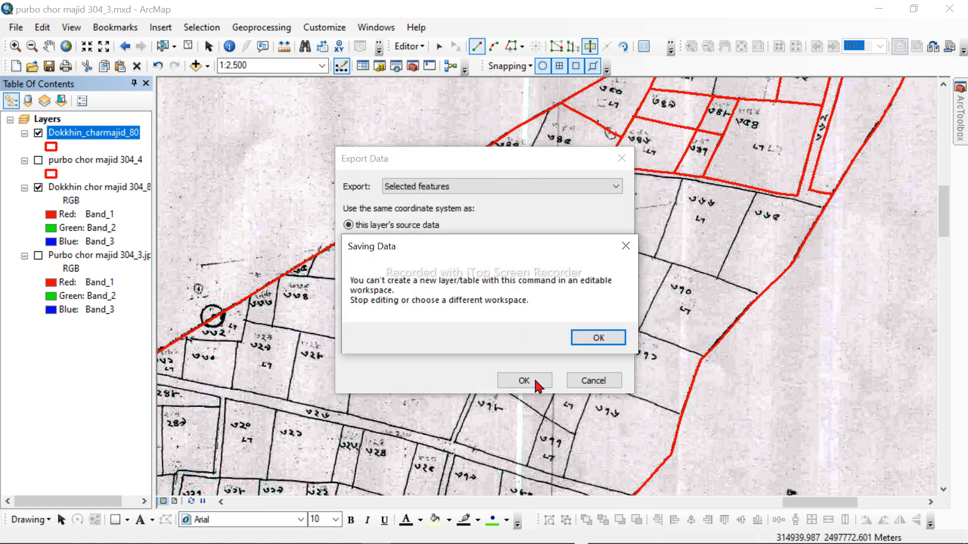
left_click(595, 338)
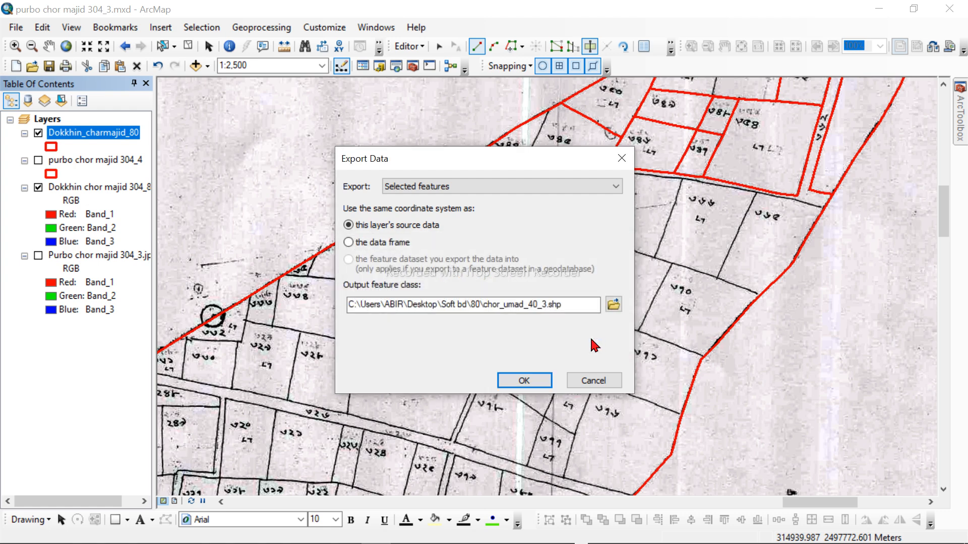
left_click(621, 158)
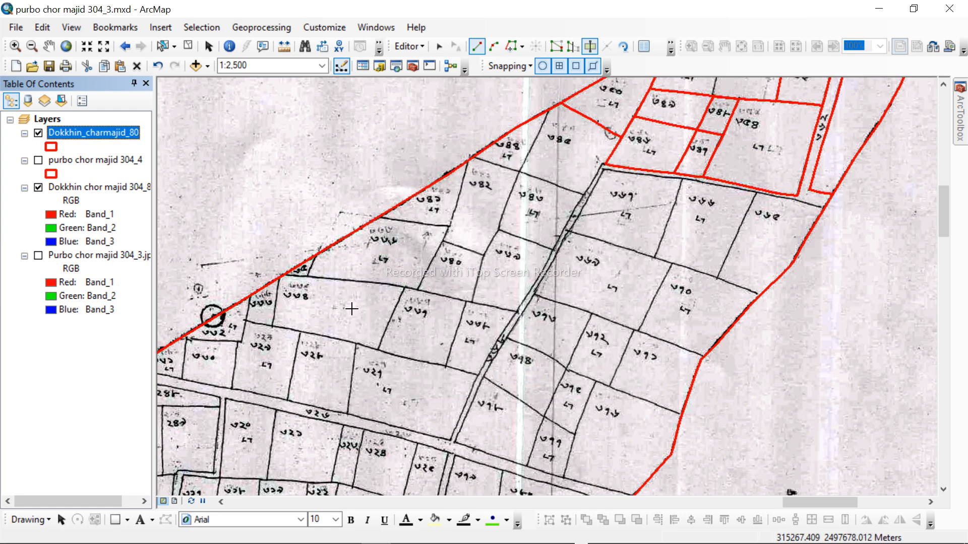
Step: Try to export all features of the purbo chor majid 304_4 layer to chor umad 40_3.shp in folder 80, and close the export dialog
right_click(119, 161)
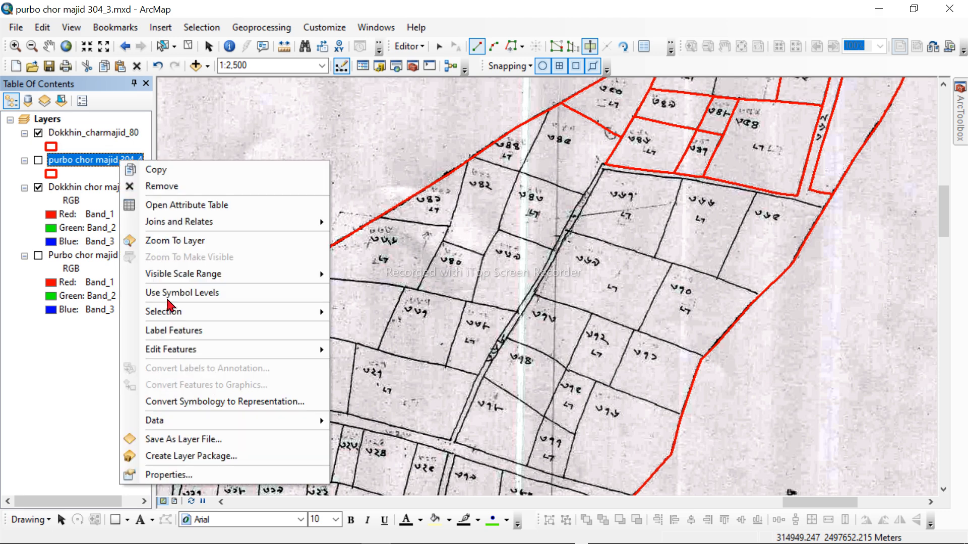
mouse_move(242, 420)
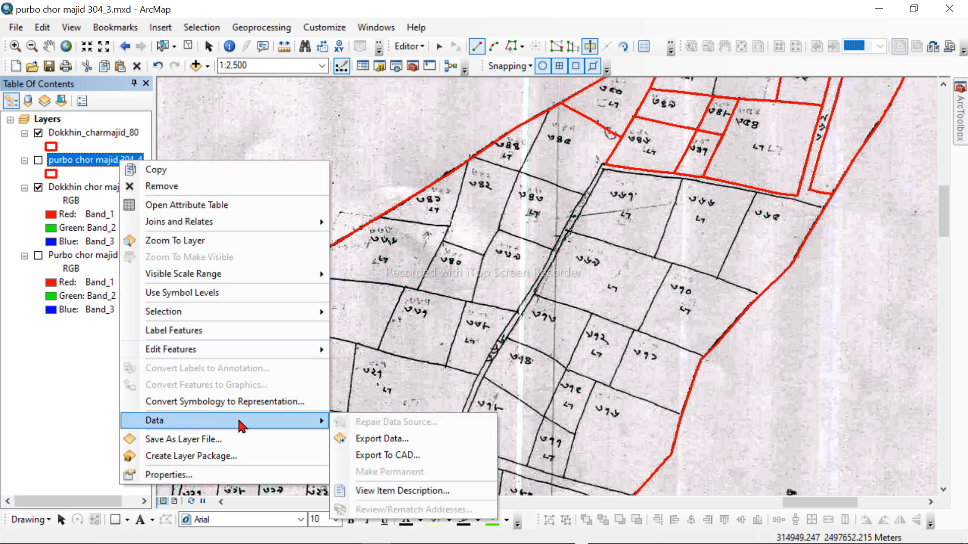
left_click(392, 442)
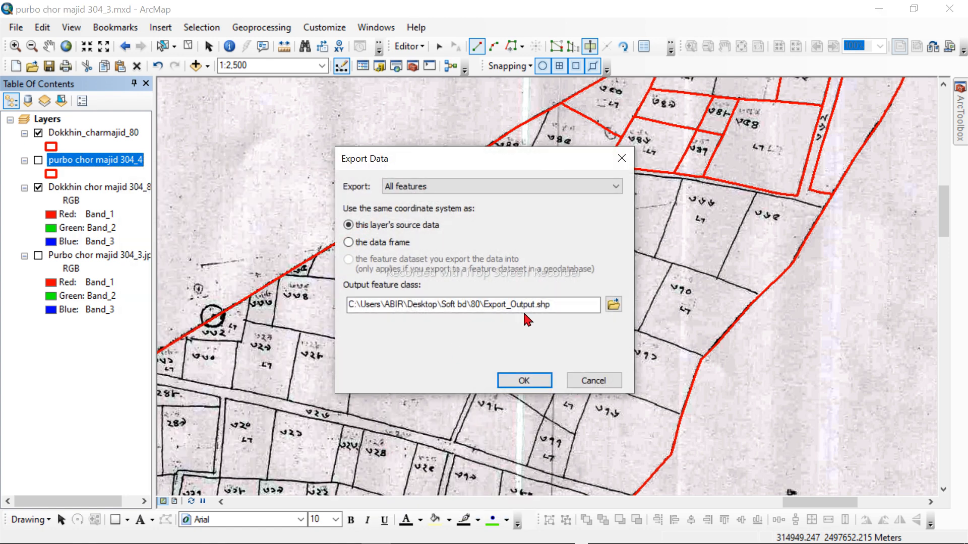
left_click(614, 304)
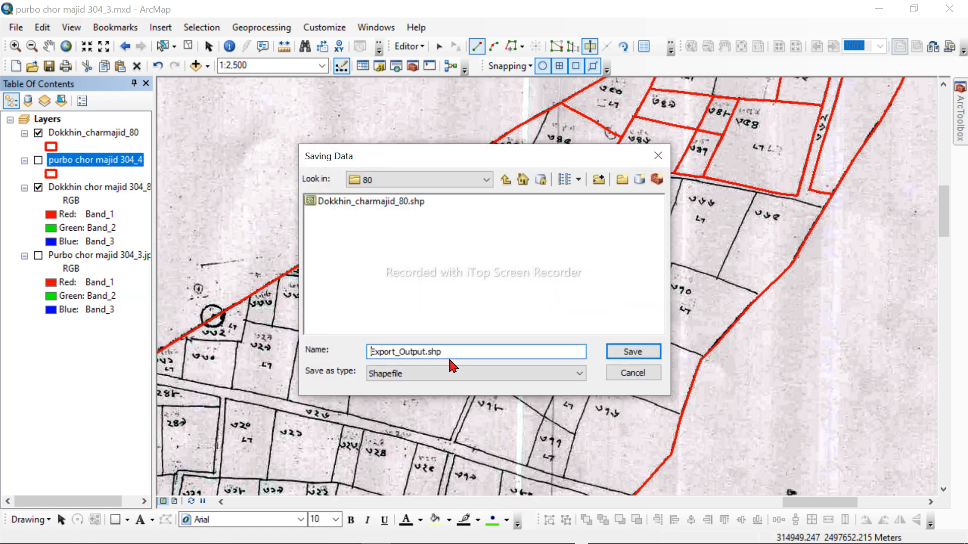
left_click_drag(448, 355, 293, 379)
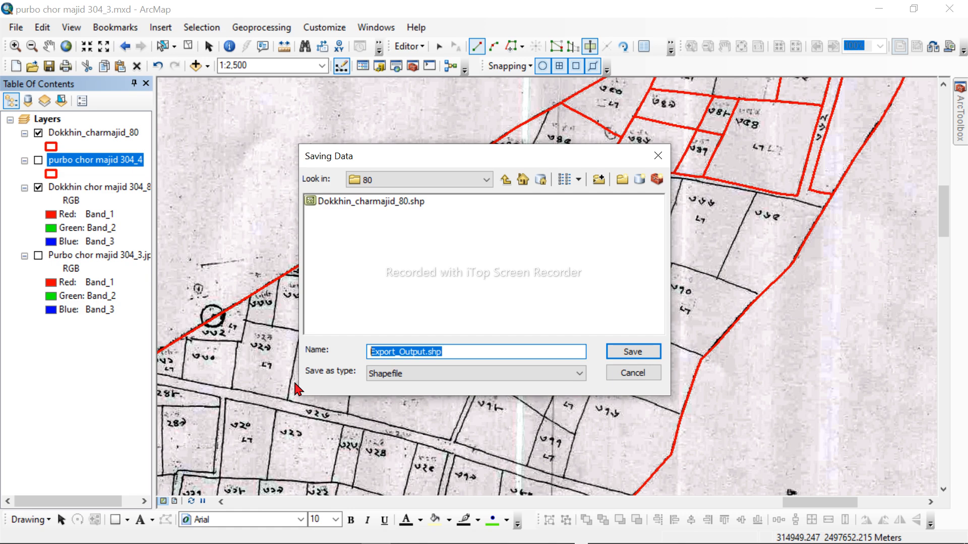
type("chor umar 40_3")
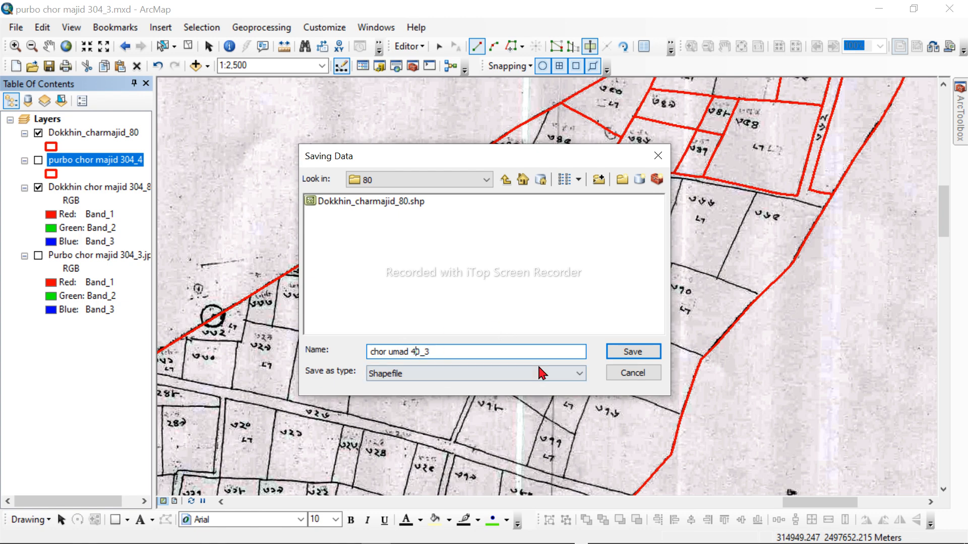
left_click(646, 356)
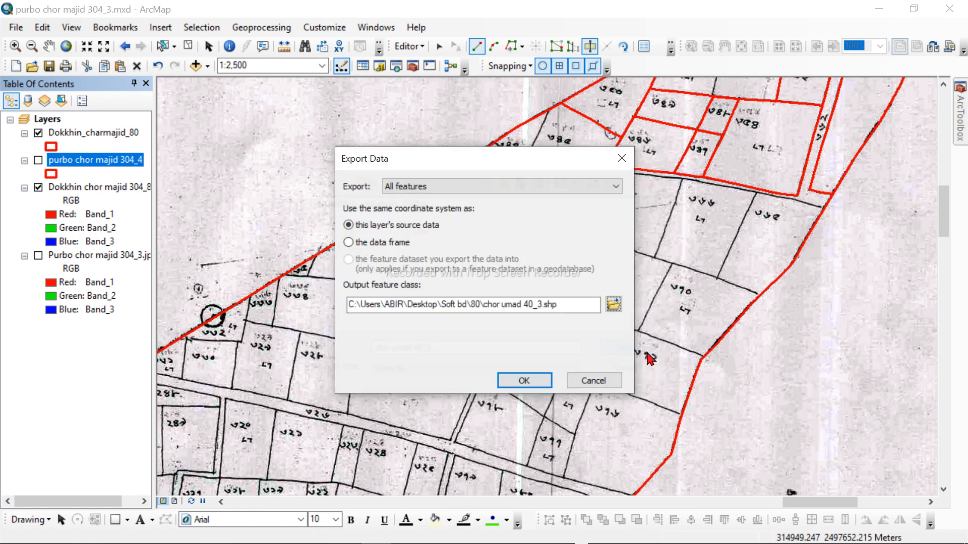
left_click(525, 383)
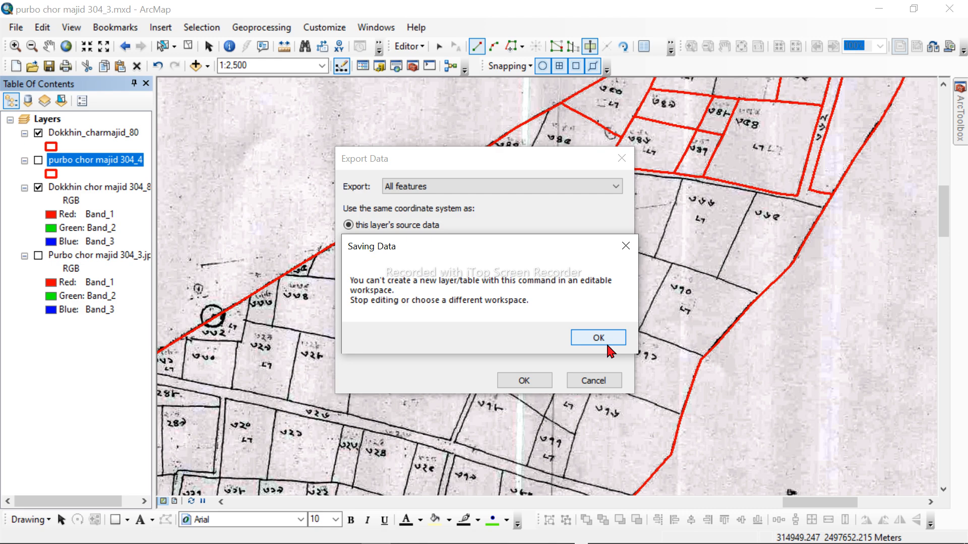
left_click(610, 348)
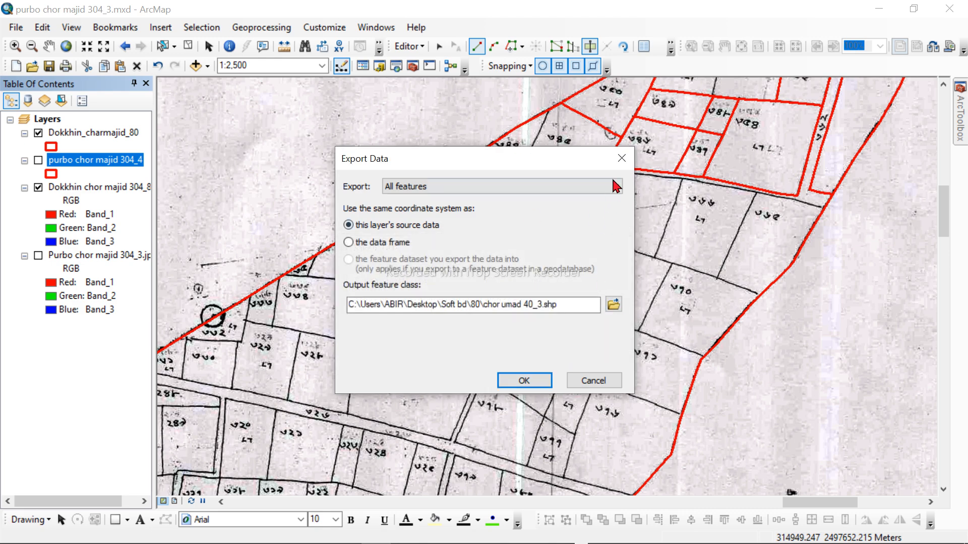
left_click(621, 159)
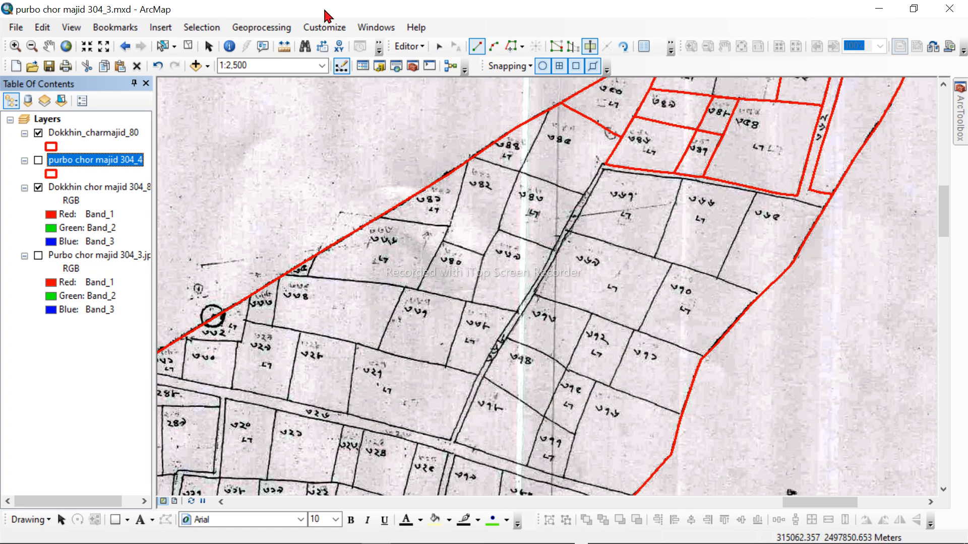
Step: Stop editing and export all purbo chor majid 304_4 features to shapefile chor umad 40_3 in folder 80, adding it to the map
left_click(398, 50)
left_click(433, 79)
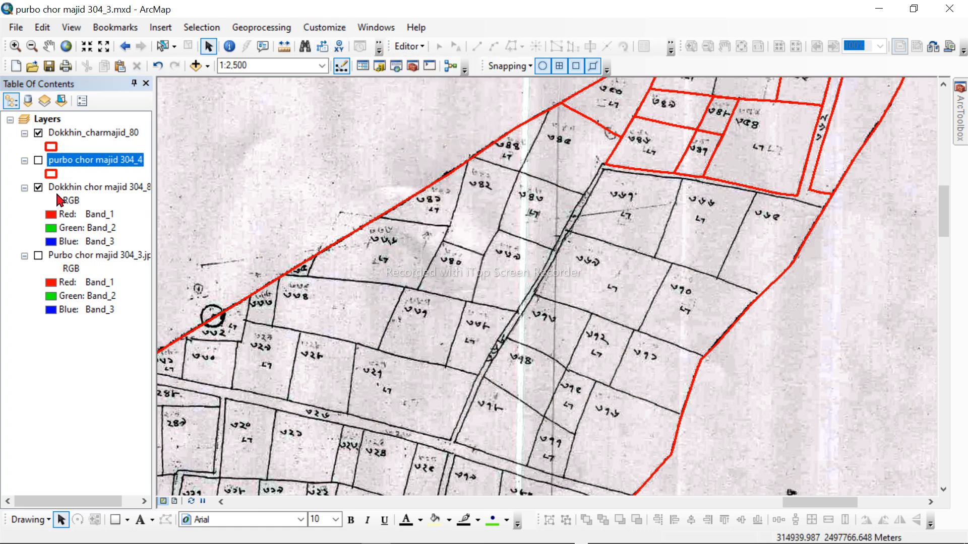
right_click(91, 165)
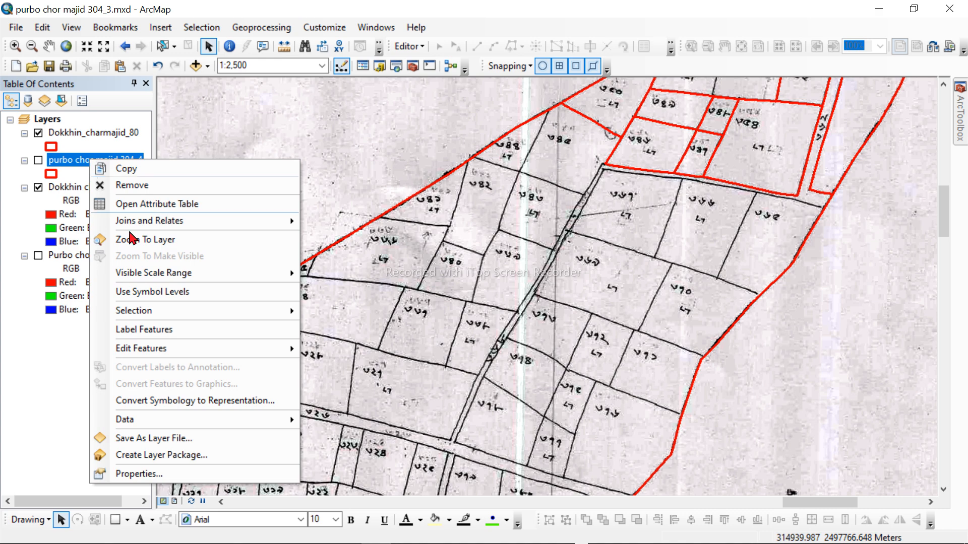
mouse_move(233, 421)
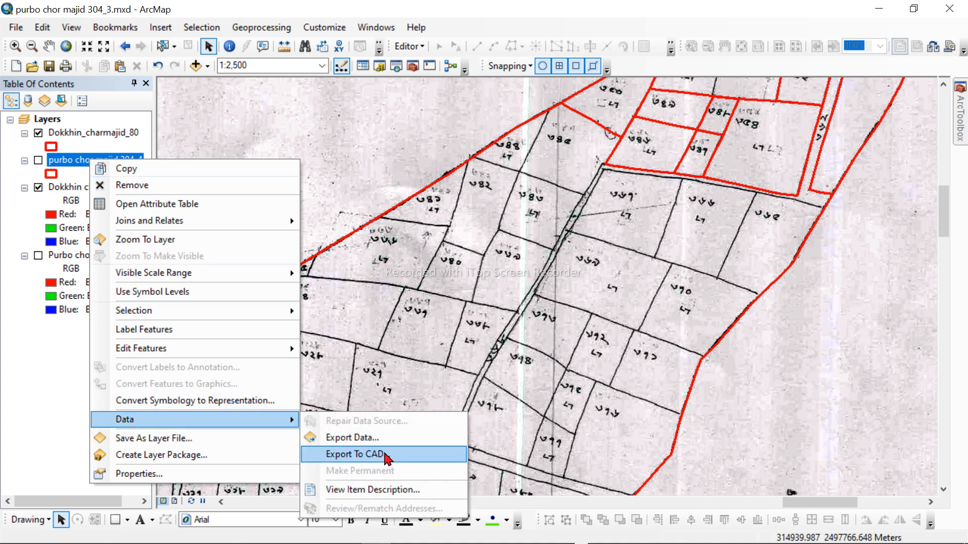
left_click(335, 438)
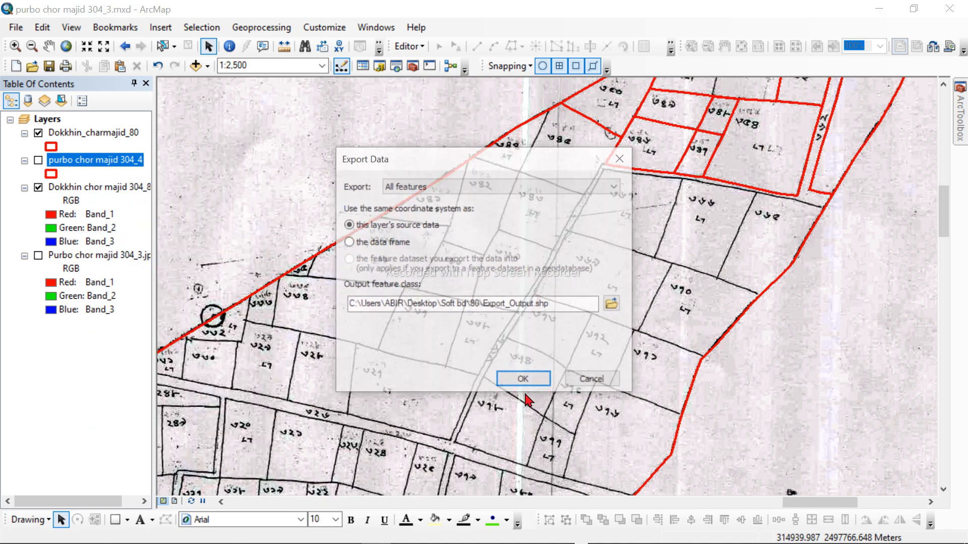
left_click(613, 304)
double_click(477, 352)
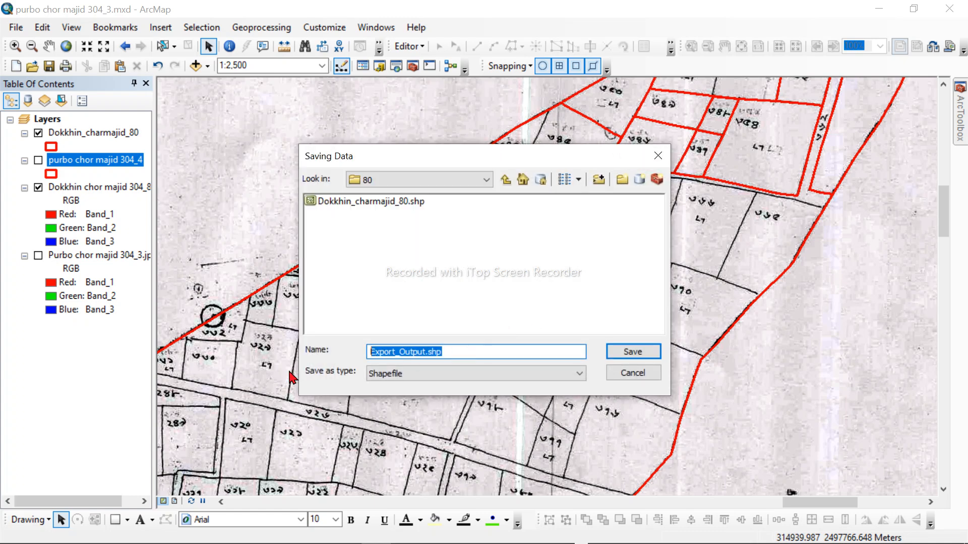
type("chor umad 40_3")
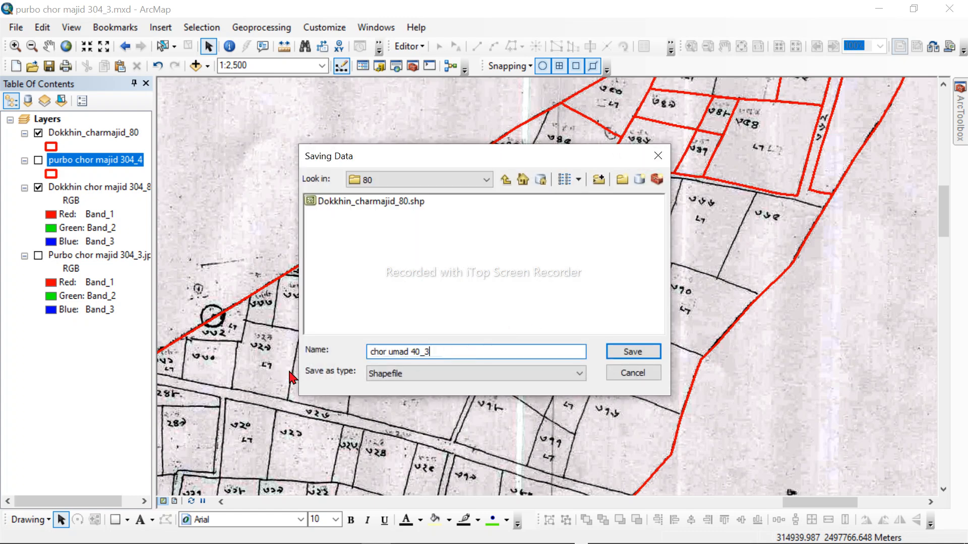
left_click(630, 352)
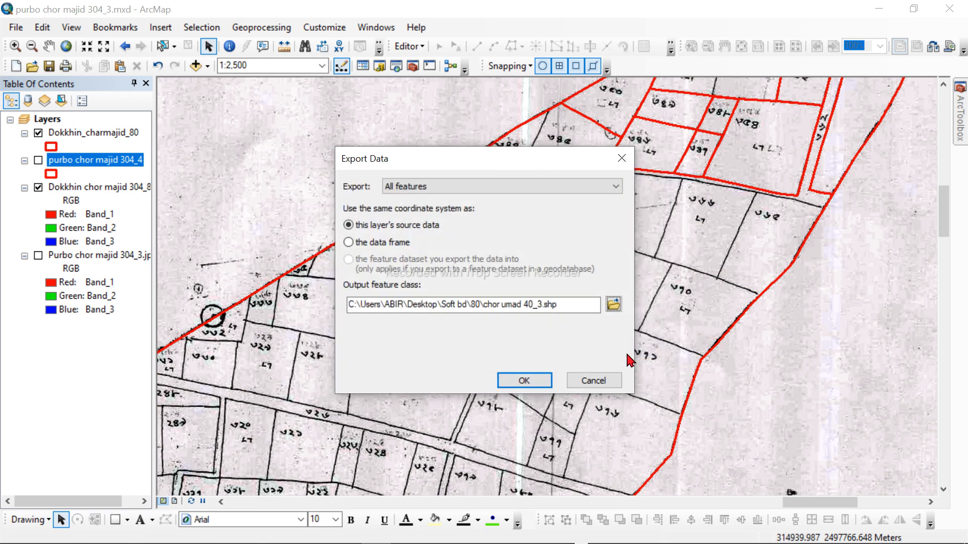
left_click(538, 387)
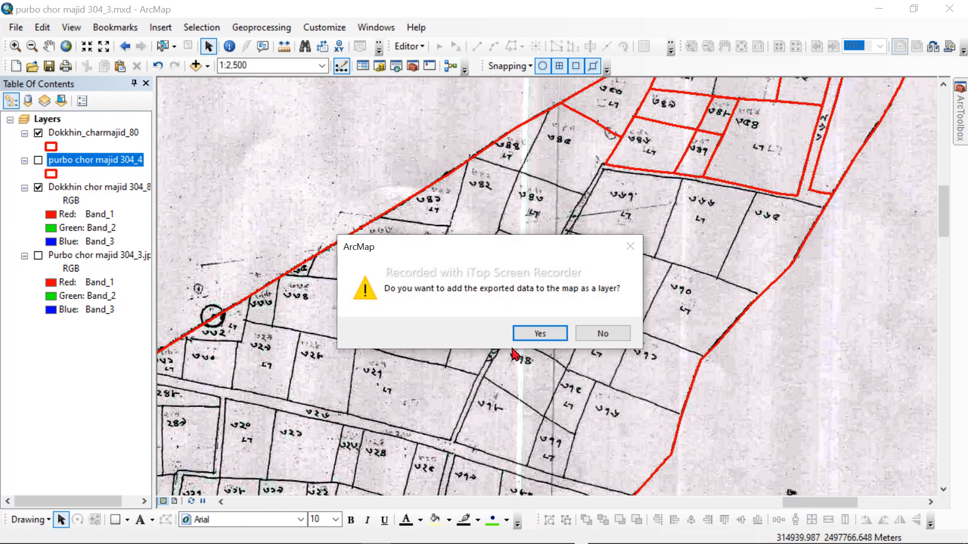
left_click(538, 334)
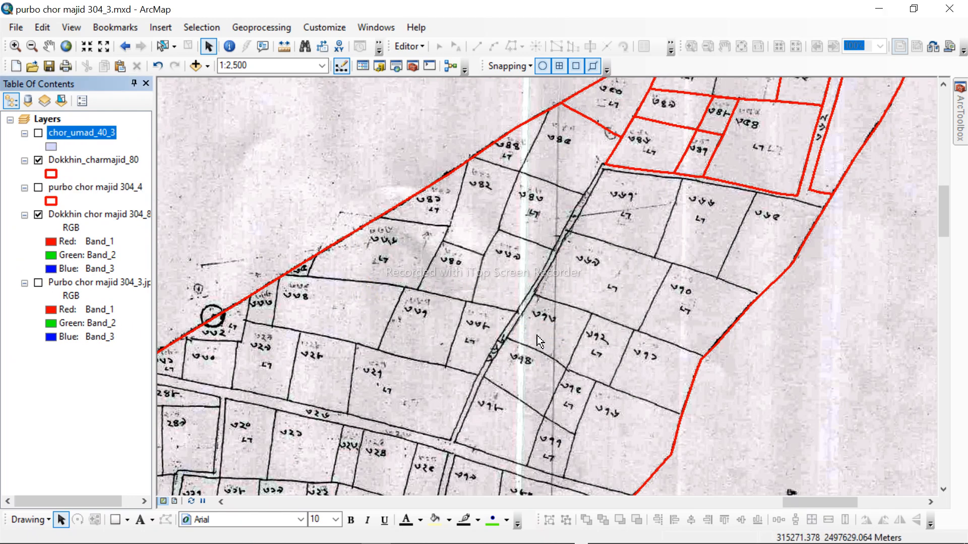
Step: Start an edit session on the chor_umad_40_3 layer
right_click(75, 135)
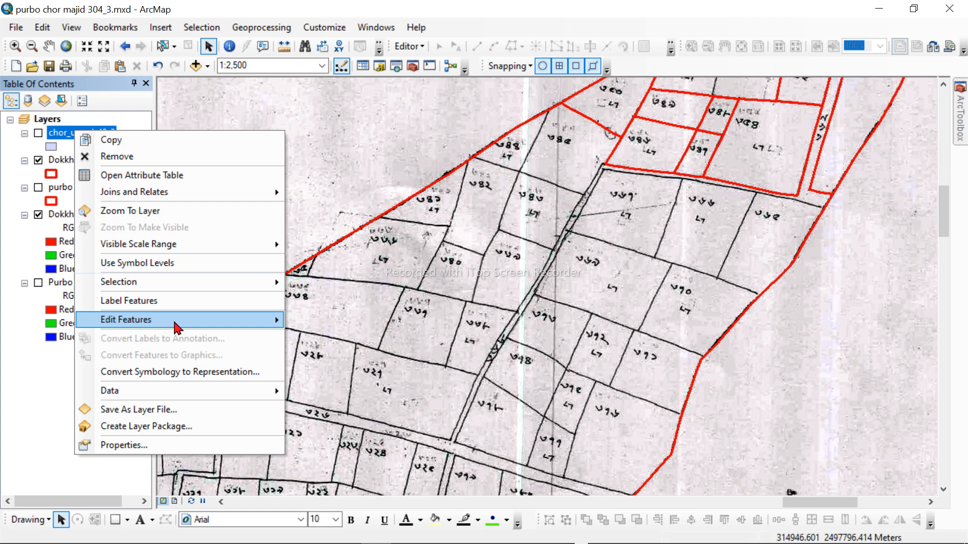
mouse_move(176, 327)
left_click(379, 327)
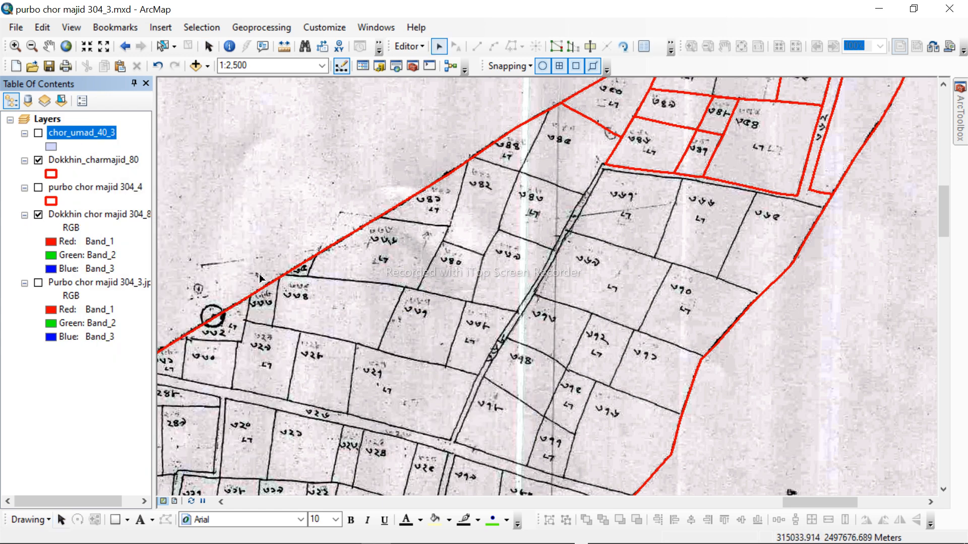
Step: Open the attribute table of the chor_umad_40_3 layer and maximize its window
right_click(82, 136)
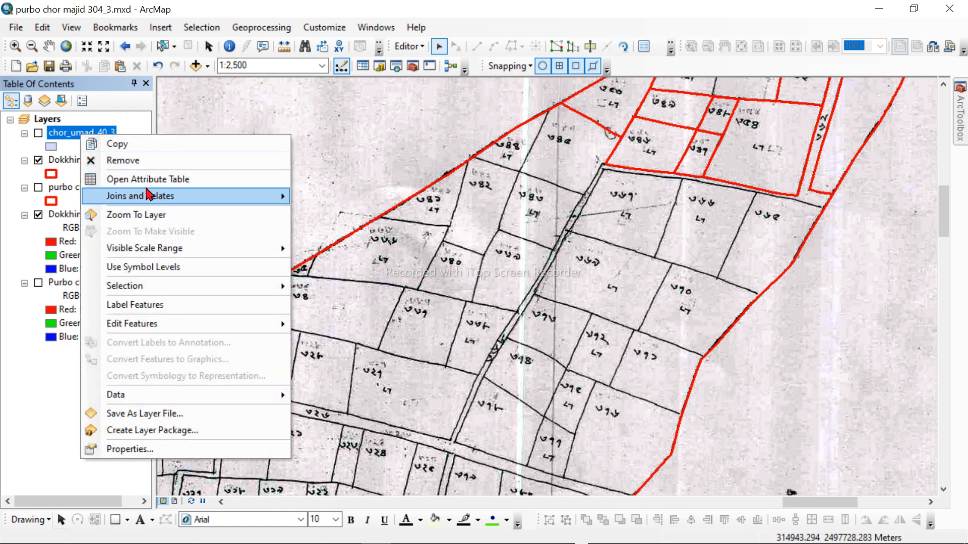
left_click(157, 177)
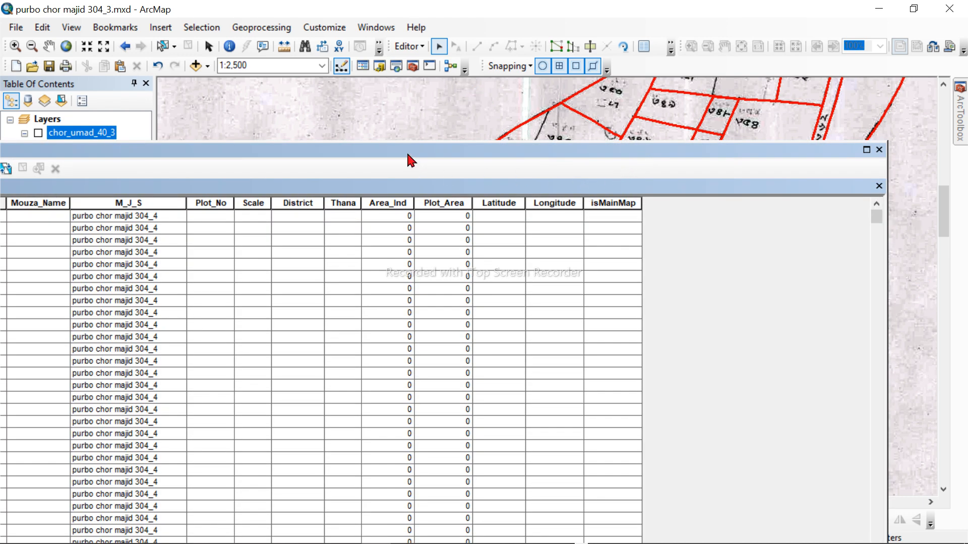
left_click_drag(406, 150, 522, 150)
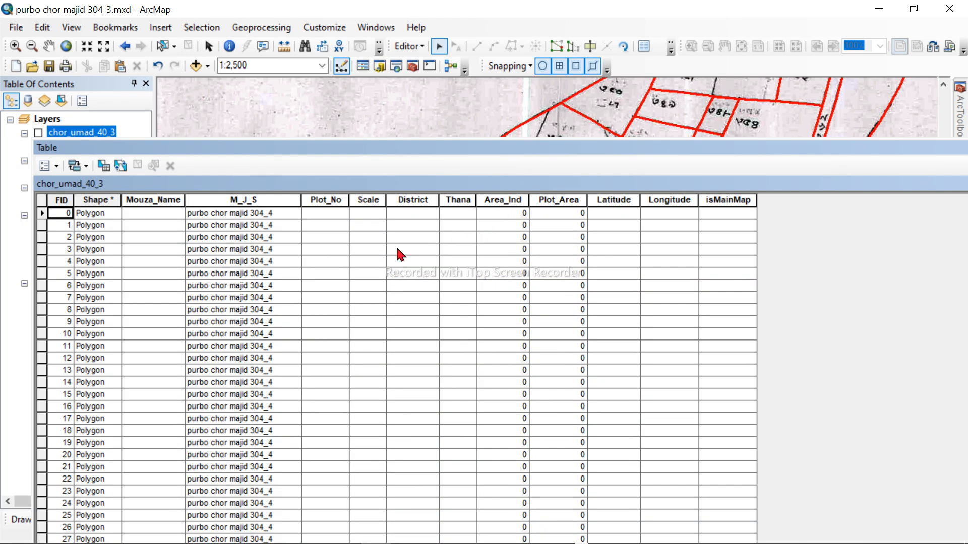
left_click(325, 200)
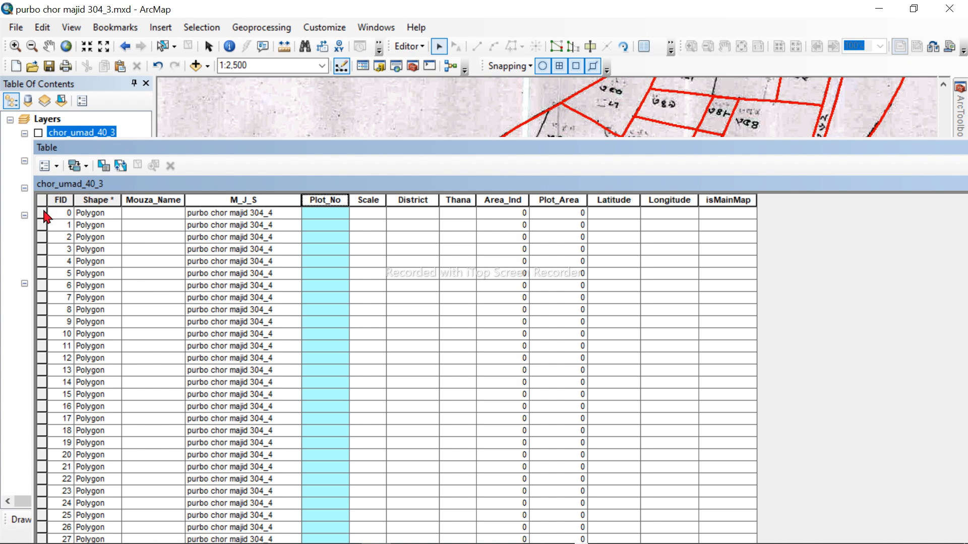
left_click_drag(46, 217, 801, 543)
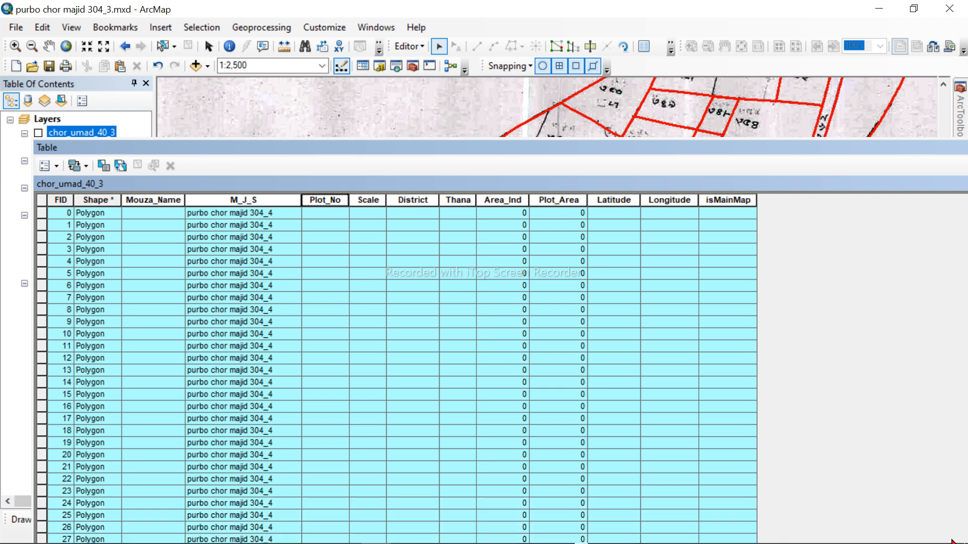
left_click_drag(952, 541, 867, 444)
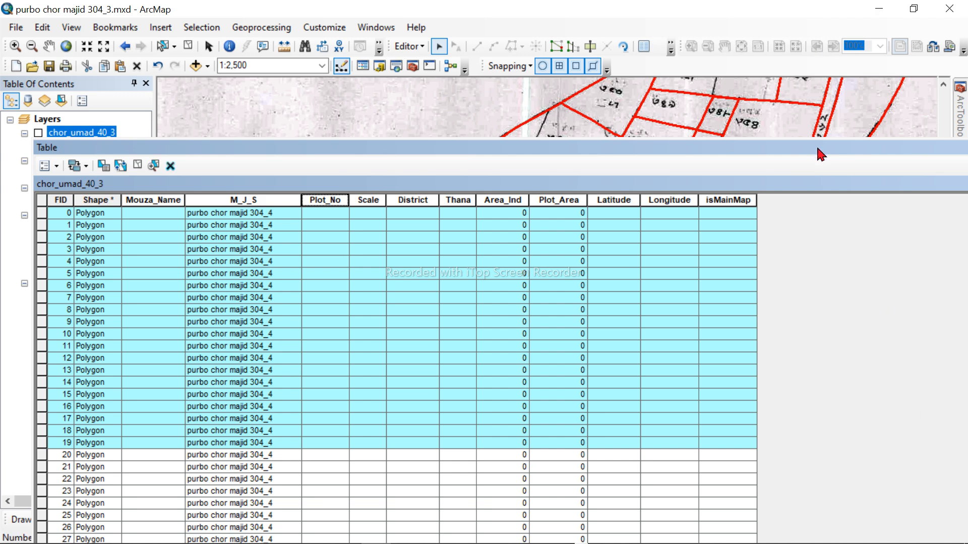
left_click_drag(820, 149, 726, 100)
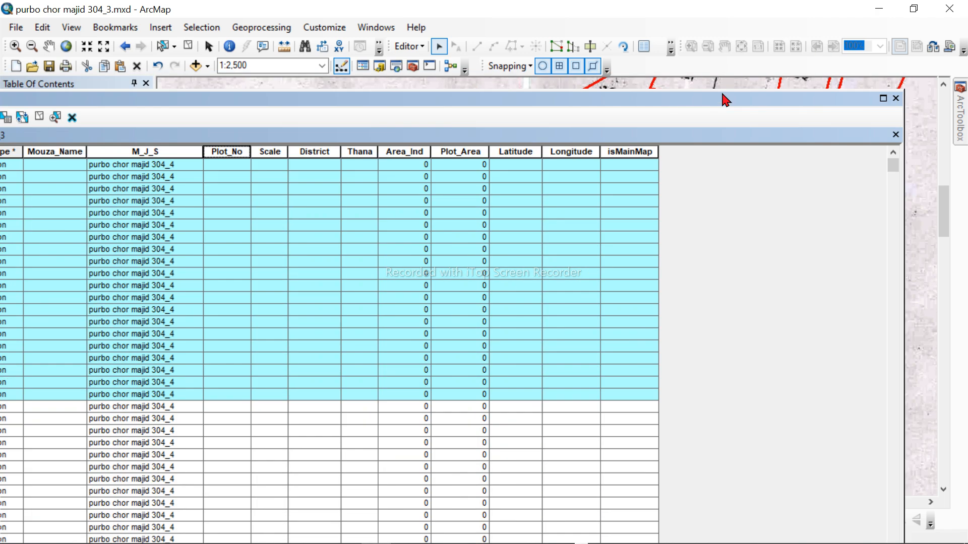
left_click(883, 99)
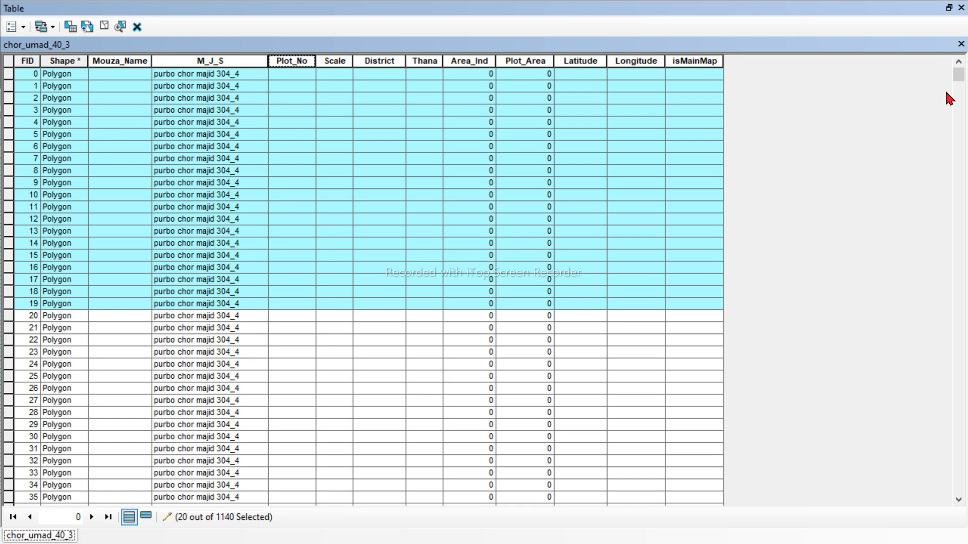
Step: Try to select the full range of table records from FID 0 through FID 1139
left_click_drag(960, 78, 963, 30)
left_click_drag(958, 77, 942, 543)
left_click_drag(946, 83, 960, 504)
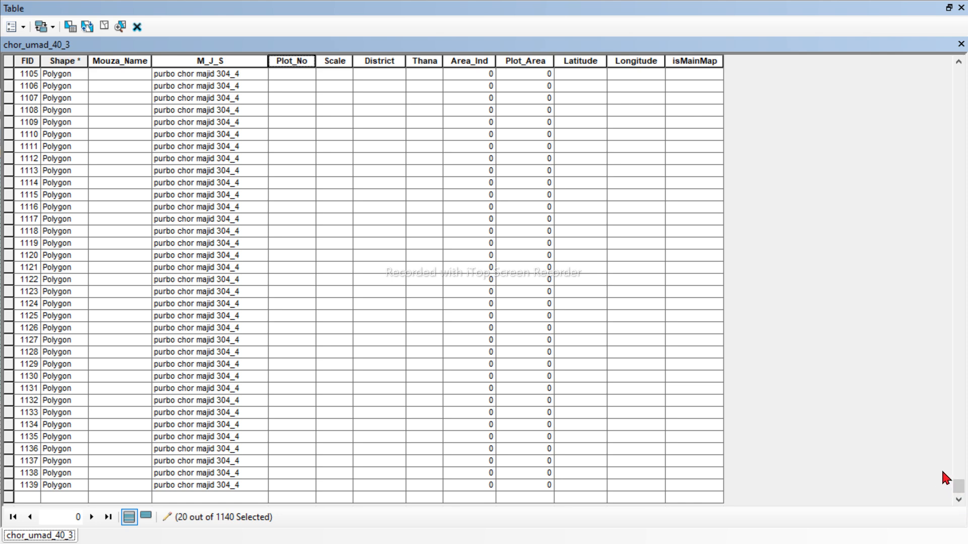
left_click(28, 485)
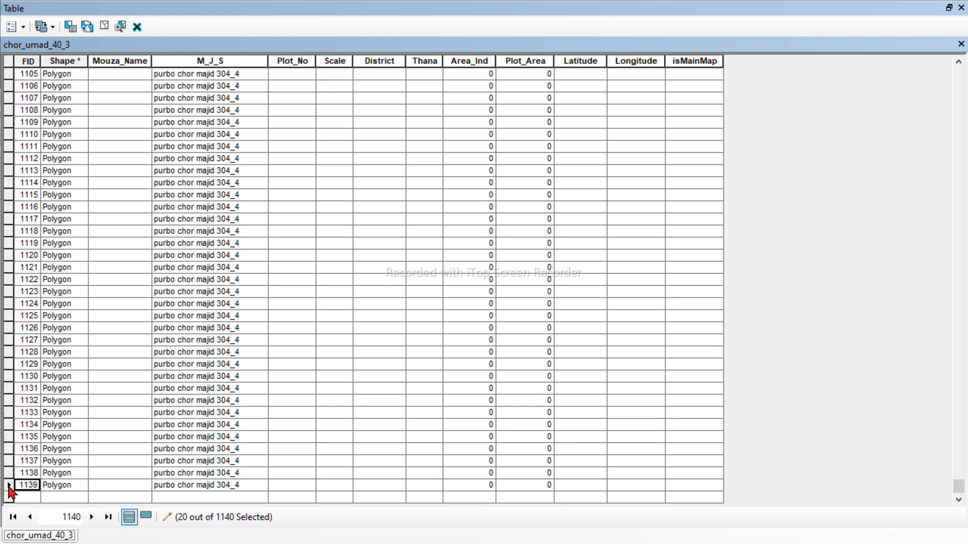
left_click(9, 486)
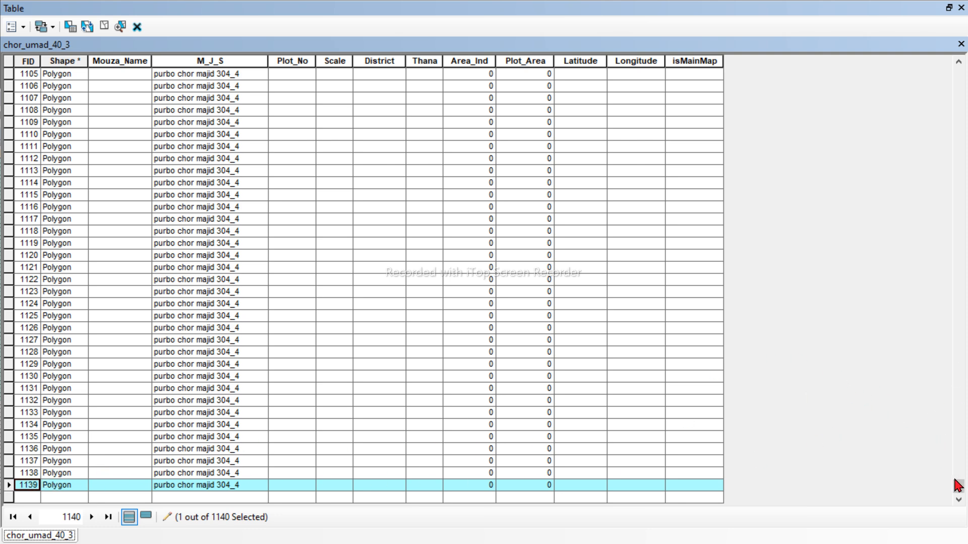
left_click_drag(957, 492, 962, 74)
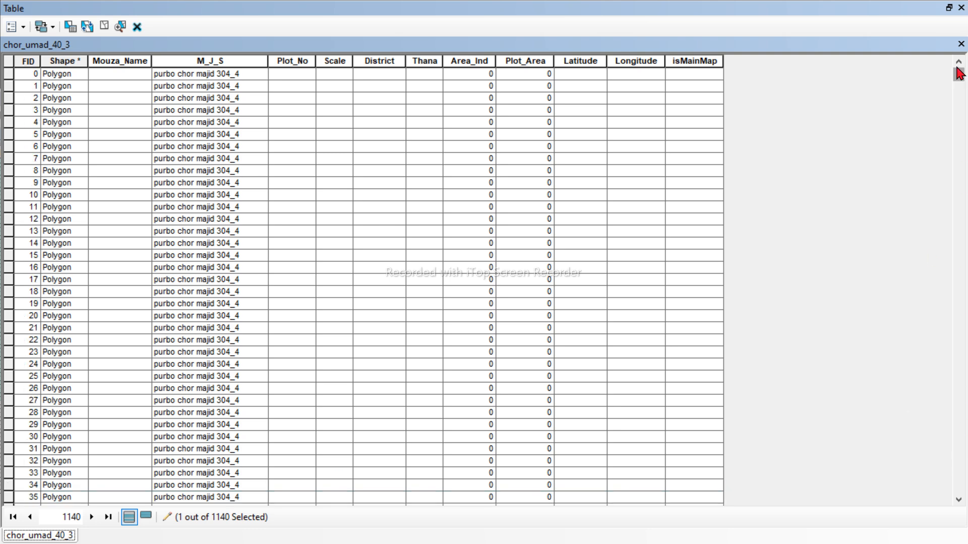
left_click(25, 75)
left_click(9, 74)
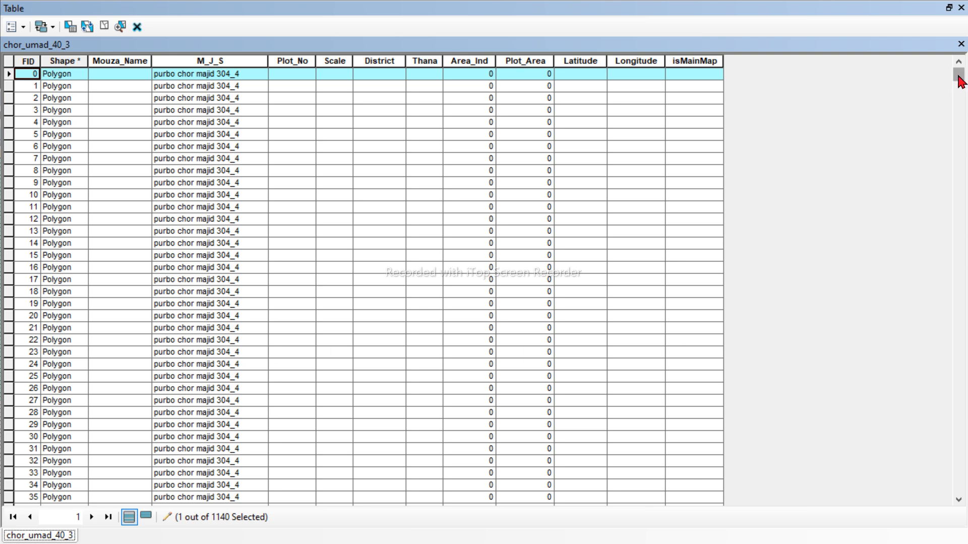
Step: Select and delete all records of the chor_umad_40_3 table, and close the table
left_click_drag(959, 76, 947, 529)
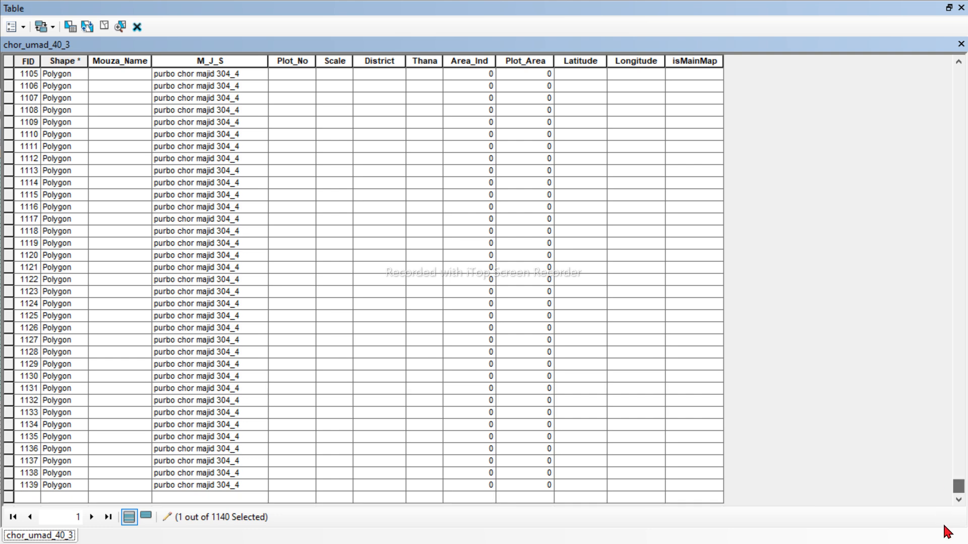
left_click(9, 486)
key("ctrl+a")
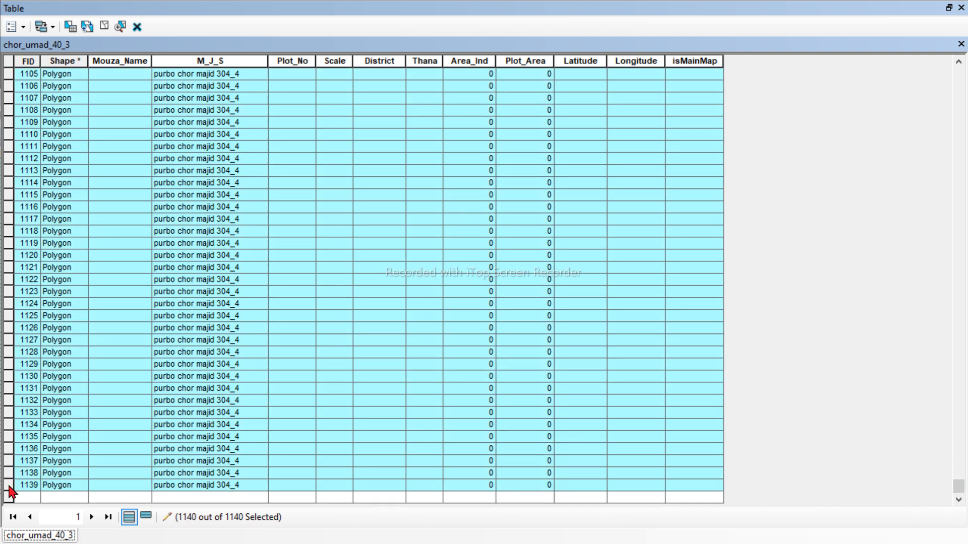
scroll(404, 428, "up", 3)
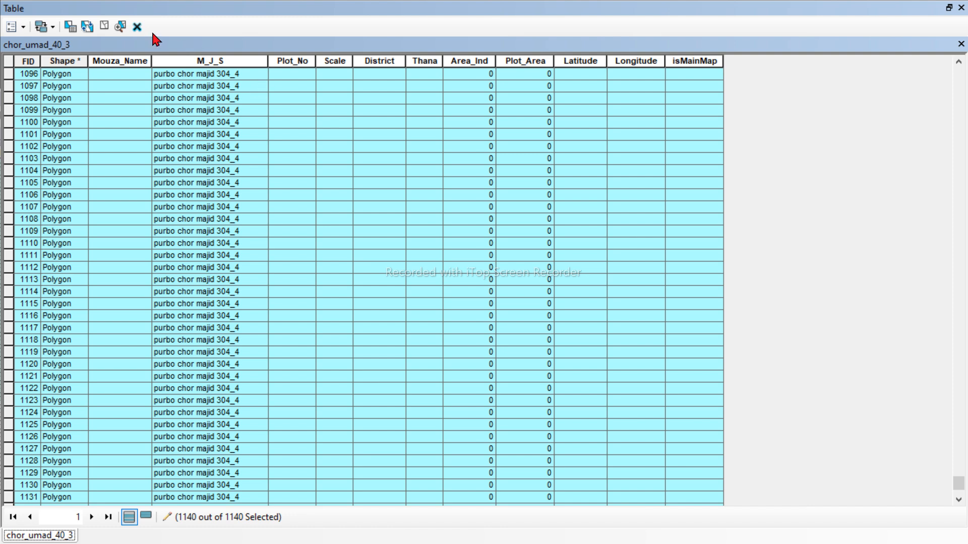
left_click(137, 28)
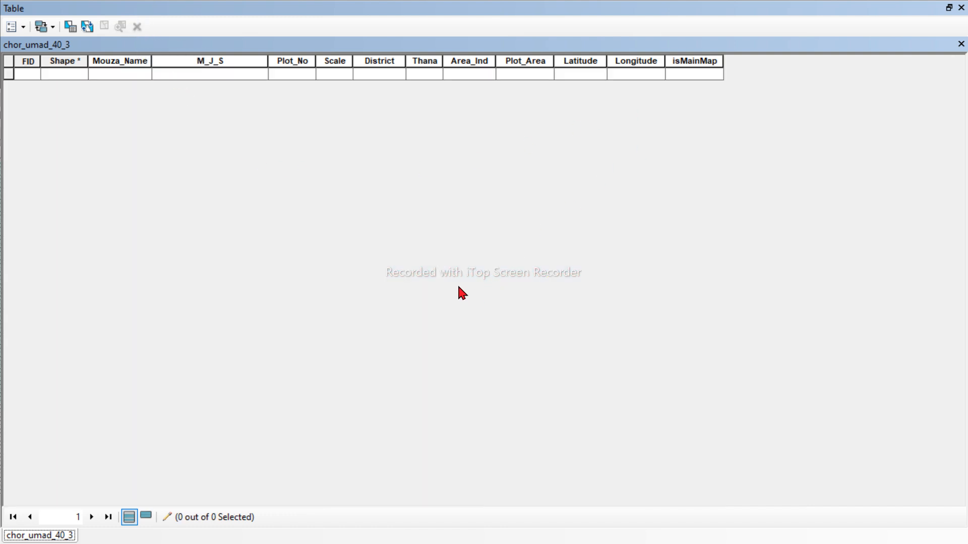
left_click(961, 9)
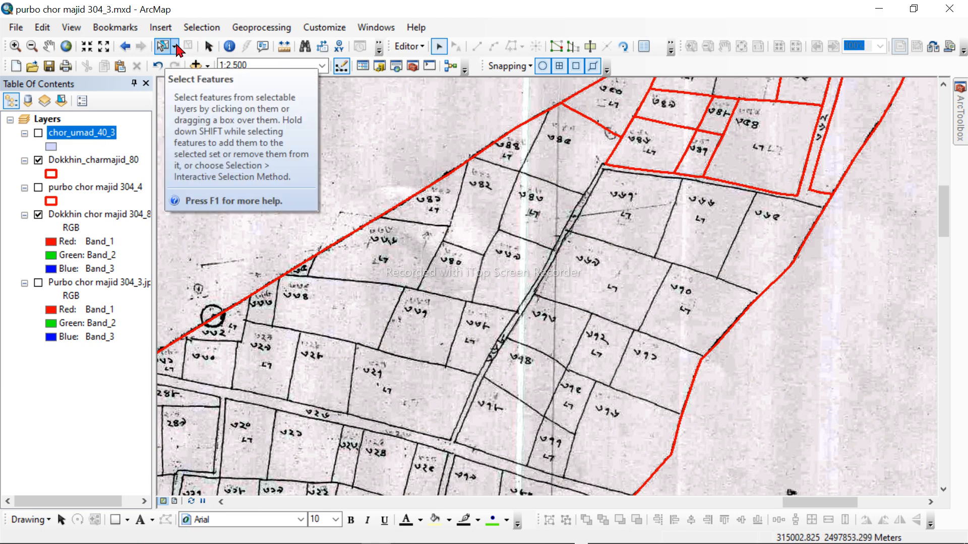
Step: Add the chor umad 40_3.jpg raster from the saturday work folder to the map
left_click(202, 71)
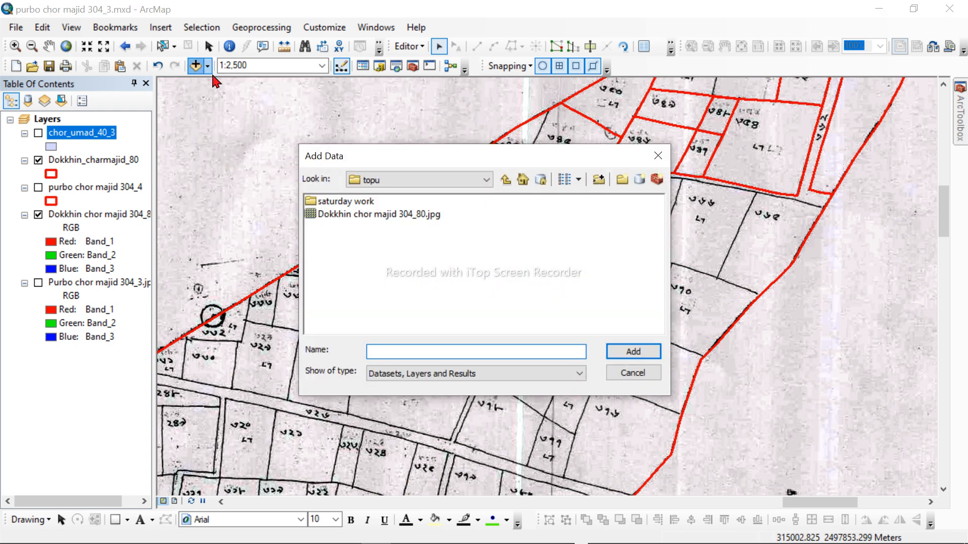
double_click(367, 202)
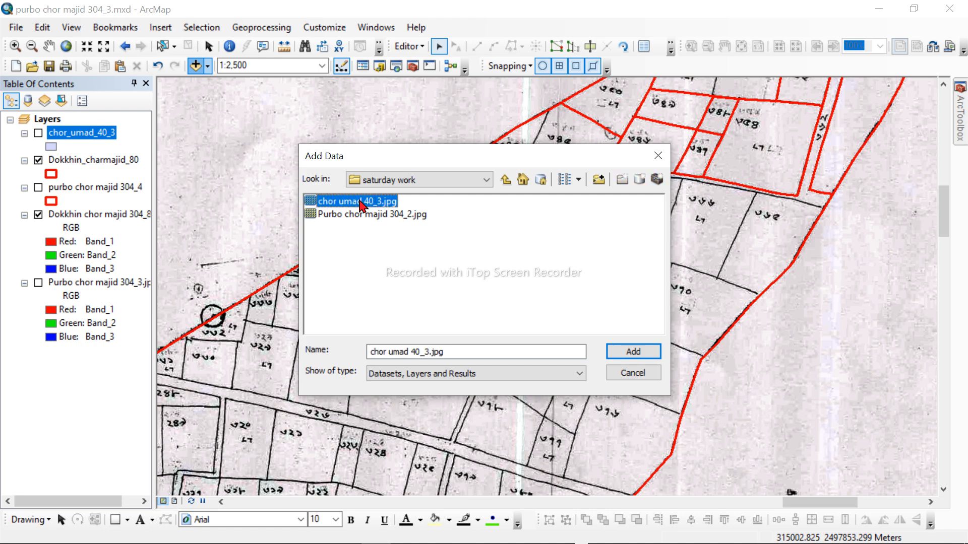
double_click(360, 201)
left_click_drag(341, 243, 345, 202)
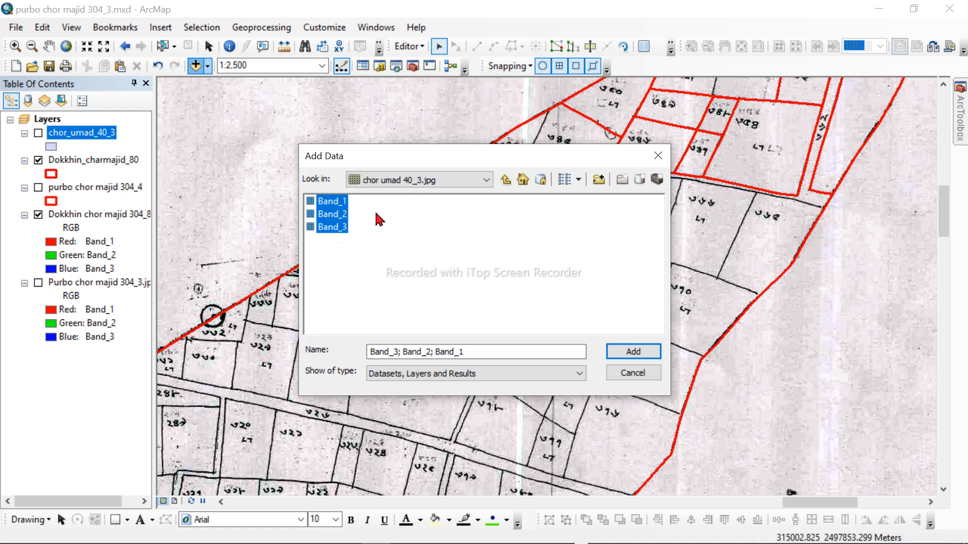
left_click(505, 180)
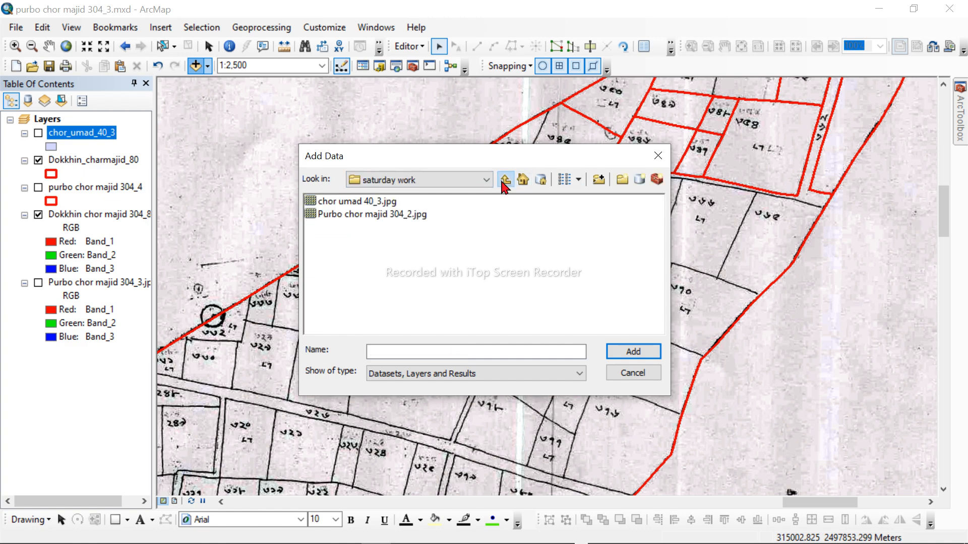
left_click(376, 202)
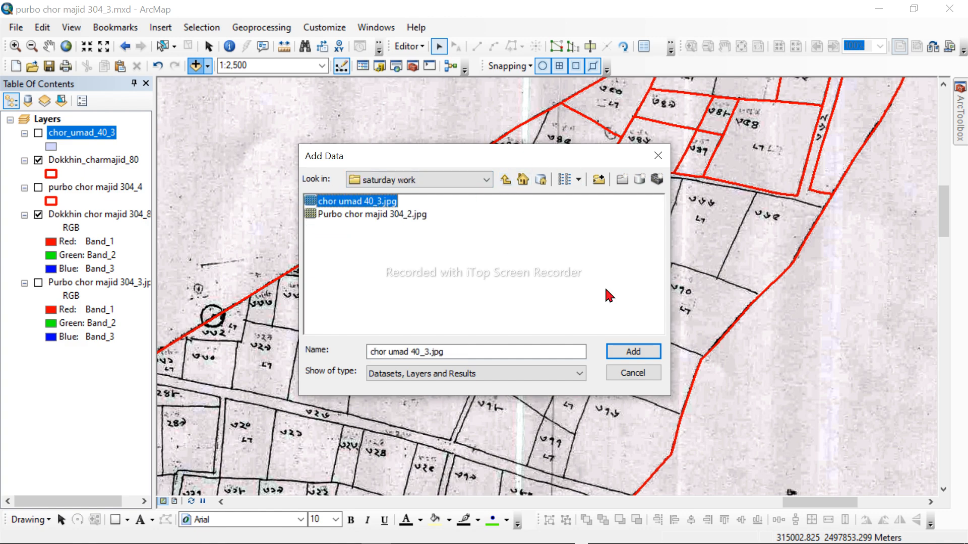
left_click(643, 353)
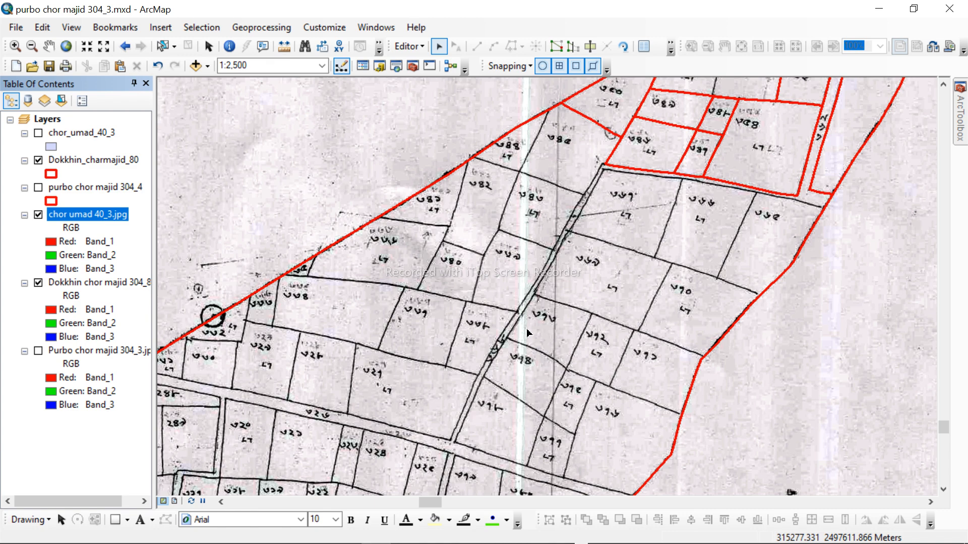
Step: Zoom the map to the full extent of the chor umad 40_3.jpg layer
right_click(90, 133)
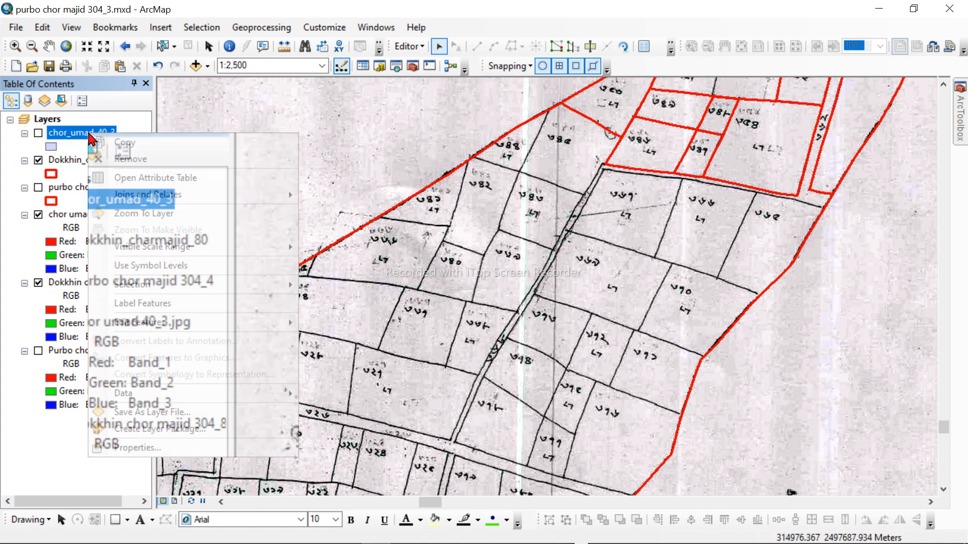
left_click(65, 162)
left_click(93, 216)
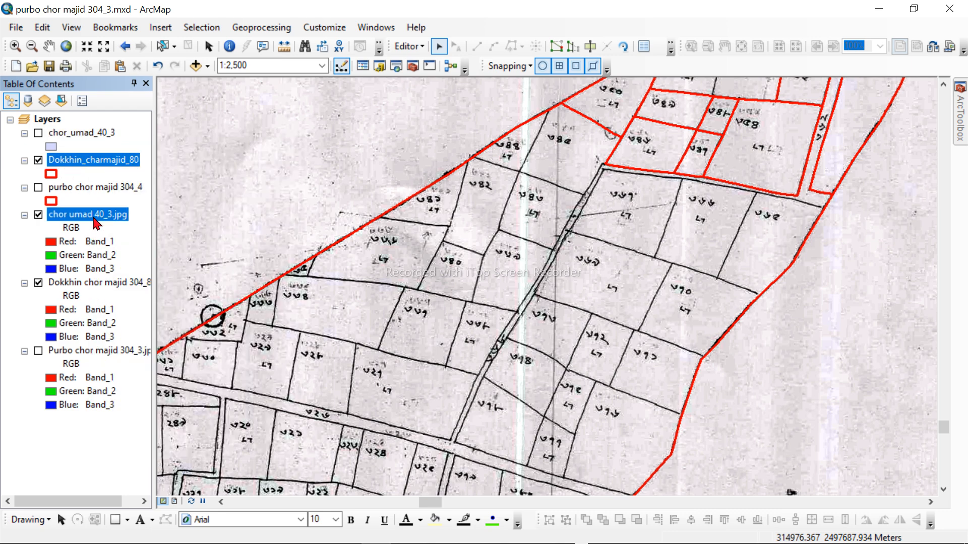
right_click(94, 217)
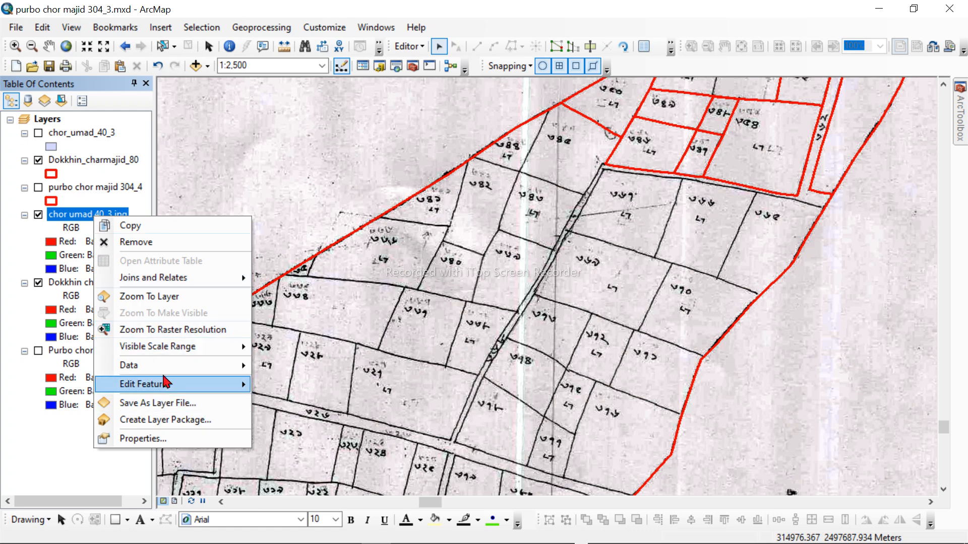
left_click(164, 298)
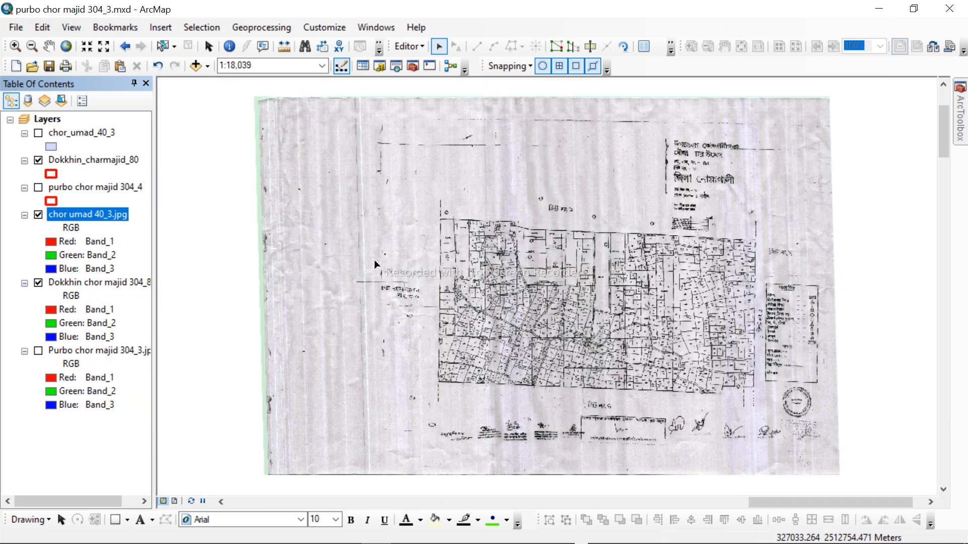
Step: Turn on the visibility of the chor_umad_40_3 polygon layer
left_click(84, 134, "ctrl")
right_click(85, 139)
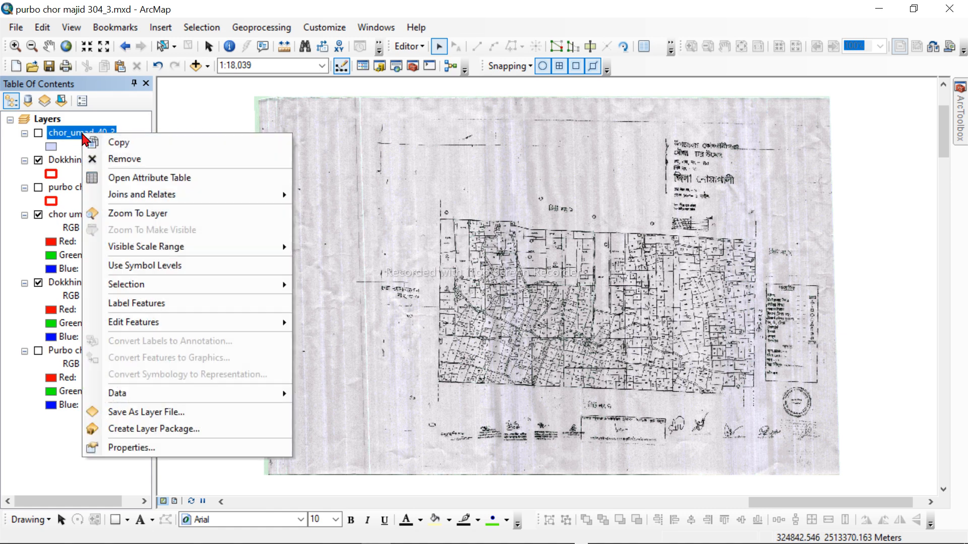
left_click(39, 134)
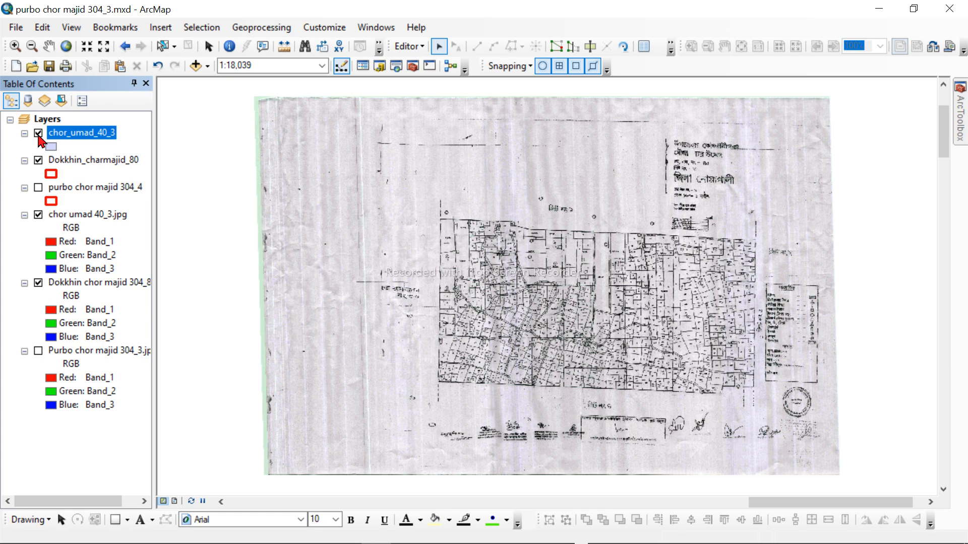
right_click(88, 145)
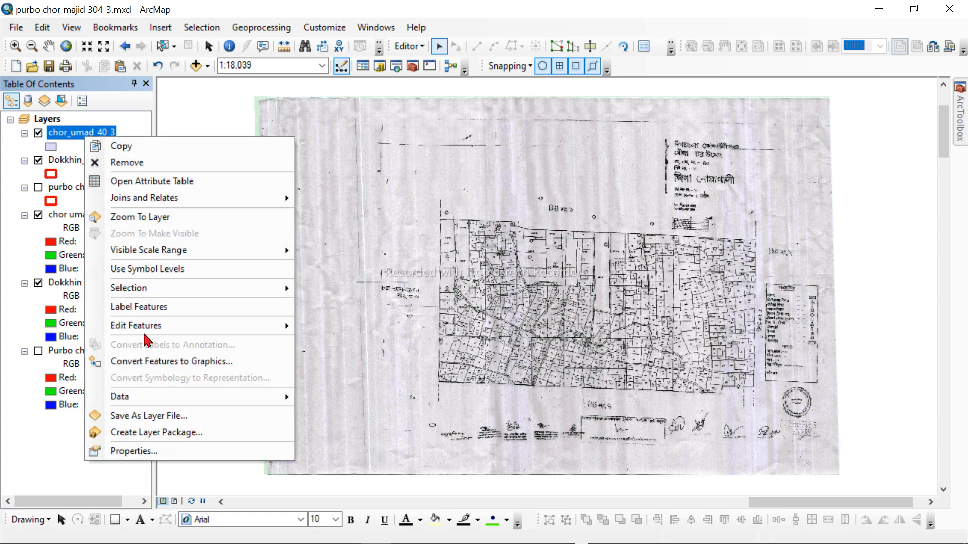
mouse_move(149, 334)
left_click(333, 307)
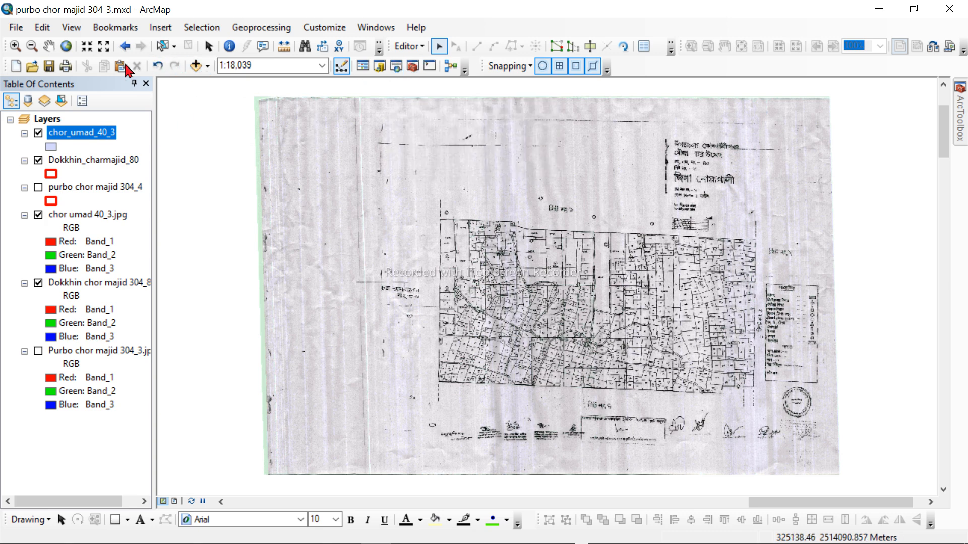
right_click(411, 51)
left_click(423, 28)
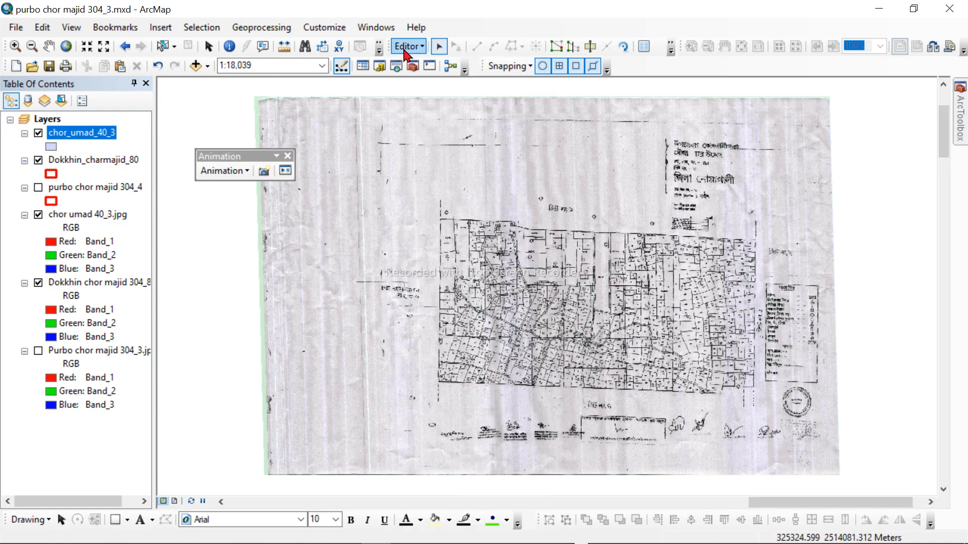
left_click(287, 156)
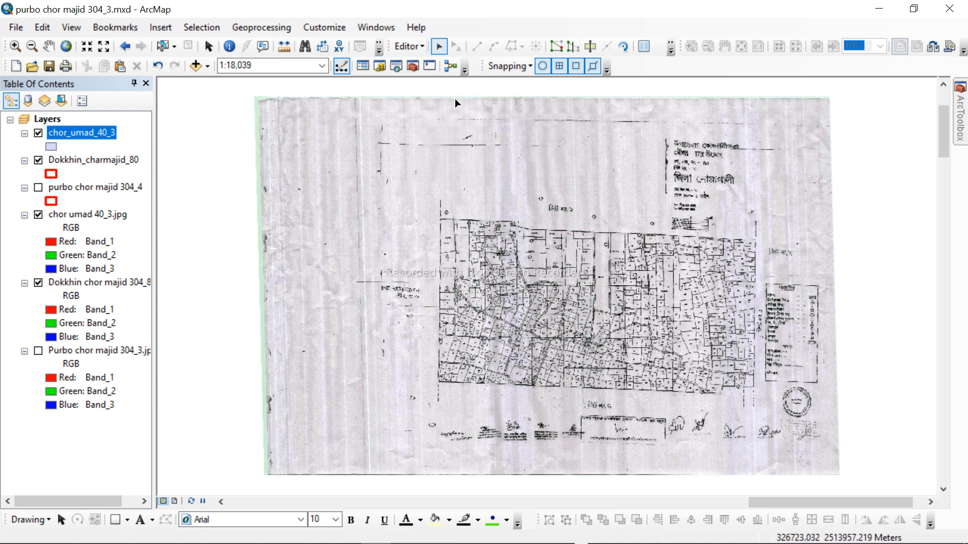
Step: Display the Create Features window and choose the chor_umad_40_3 template with the Polygon construction tool
left_click(407, 45)
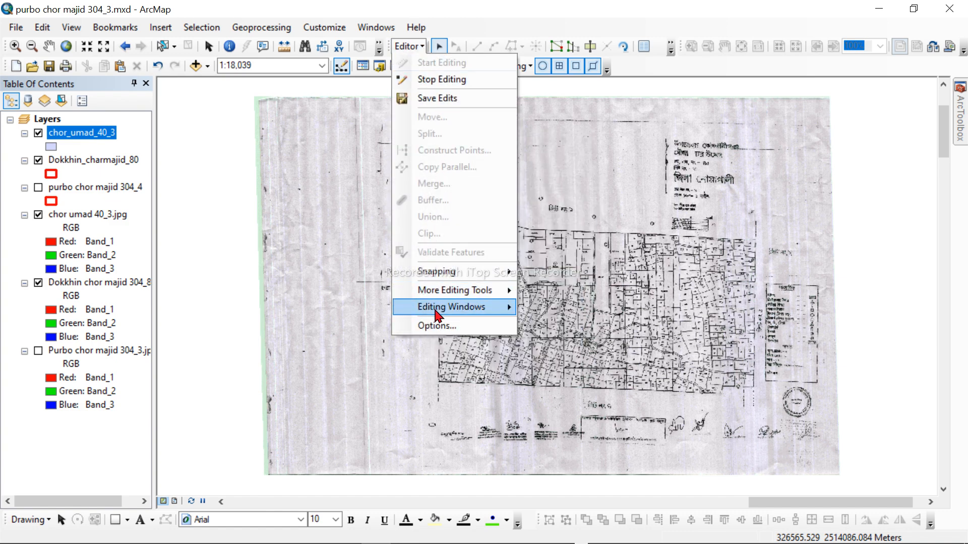
mouse_move(444, 313)
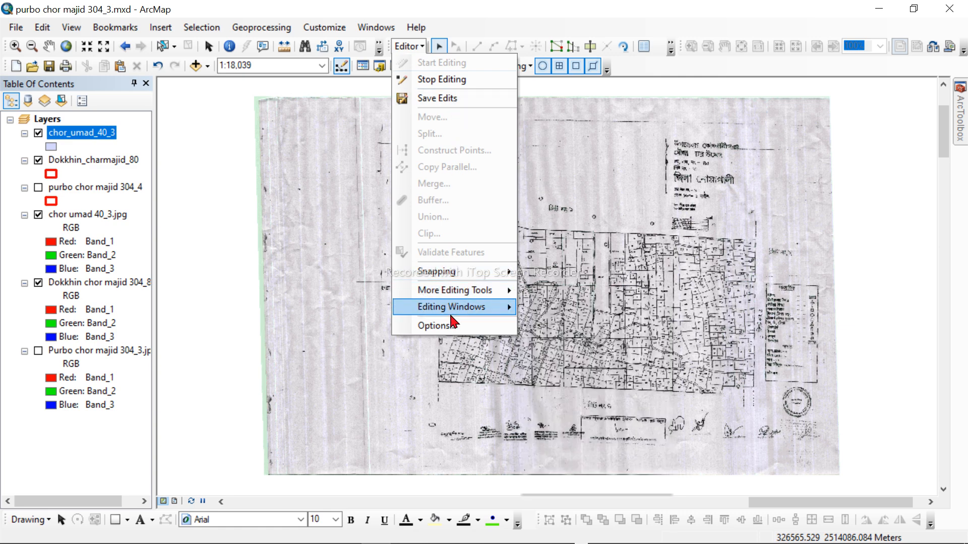
mouse_move(459, 312)
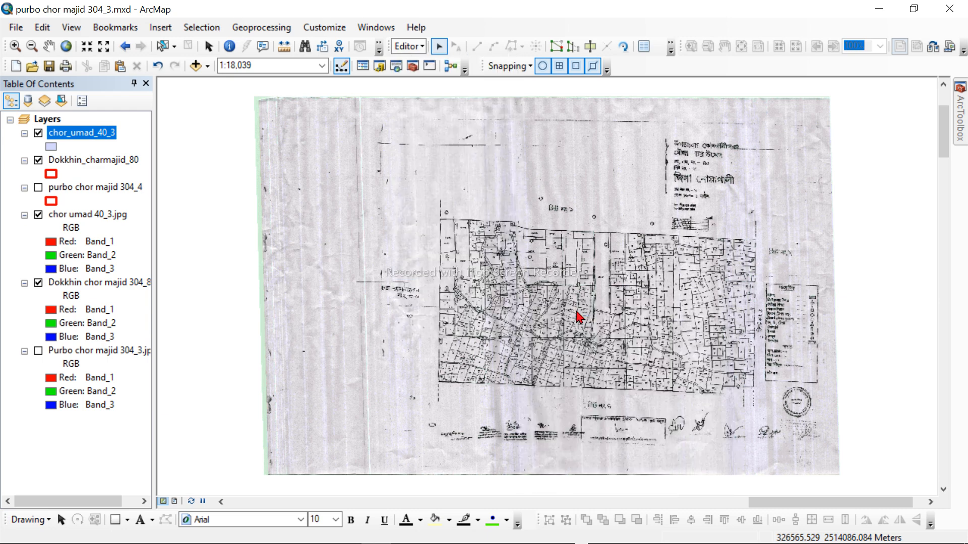
left_click(581, 318)
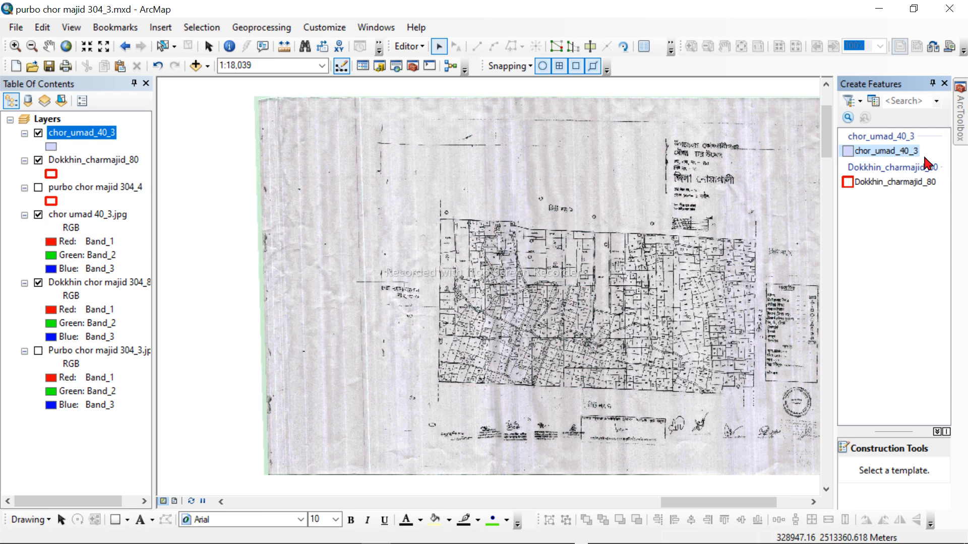
left_click(890, 157)
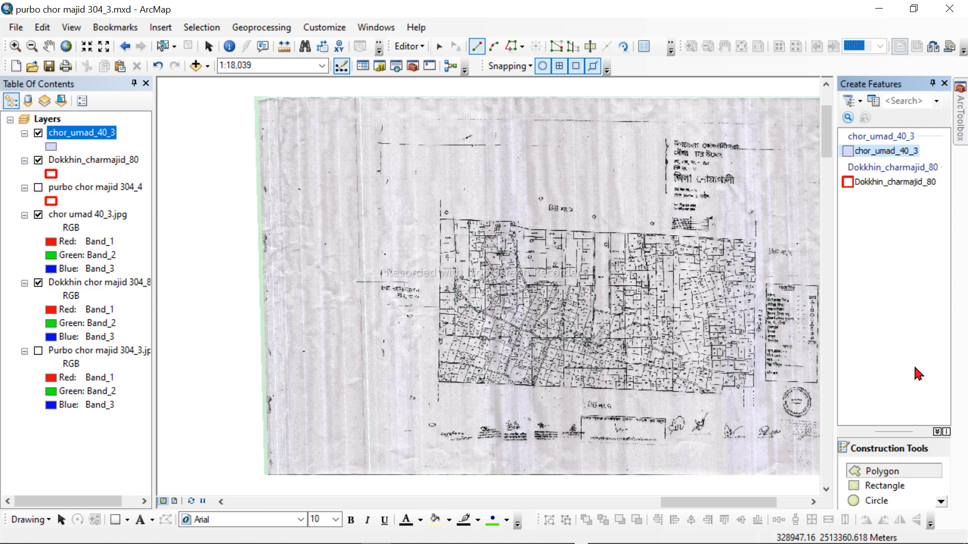
scroll(550, 286, "up", 1)
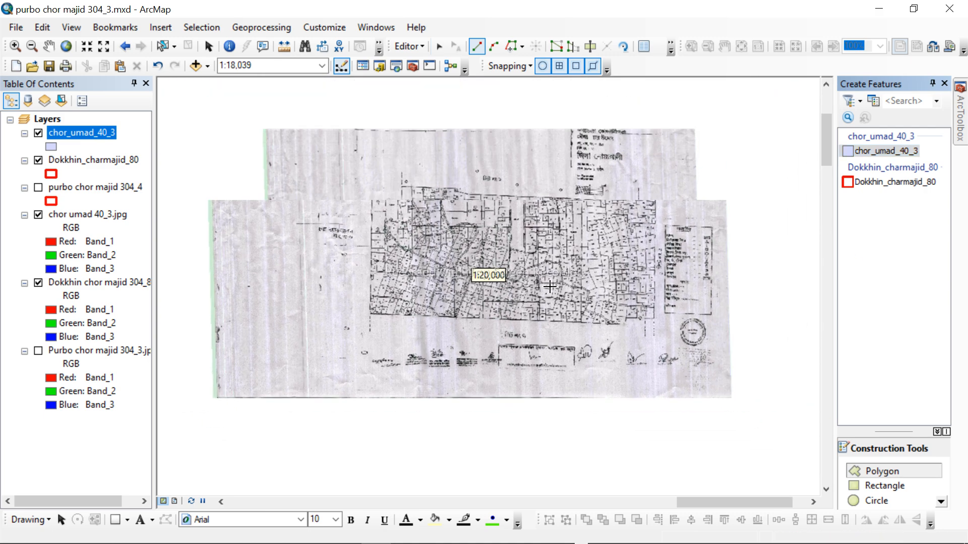
scroll(550, 286, "up", 1)
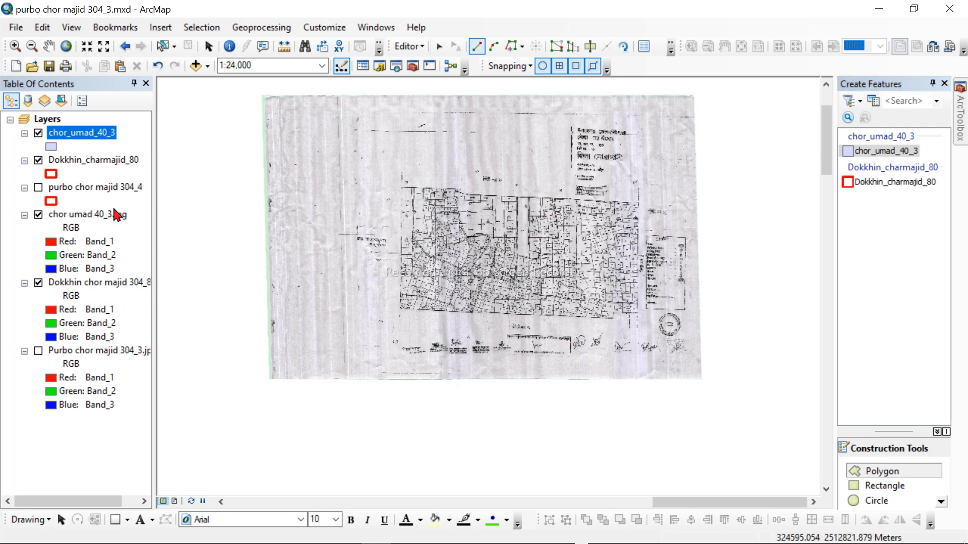
Step: Choose the Dokkhin_charmajid_80 template, and stop the edit session on the chor_umad_40_3 layer, saving the edits
left_click(106, 162)
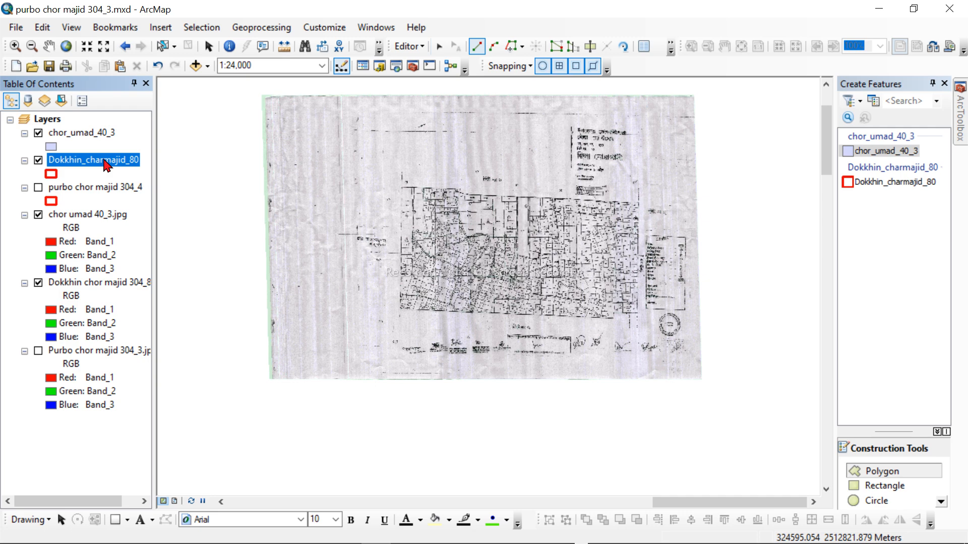
left_click(912, 182)
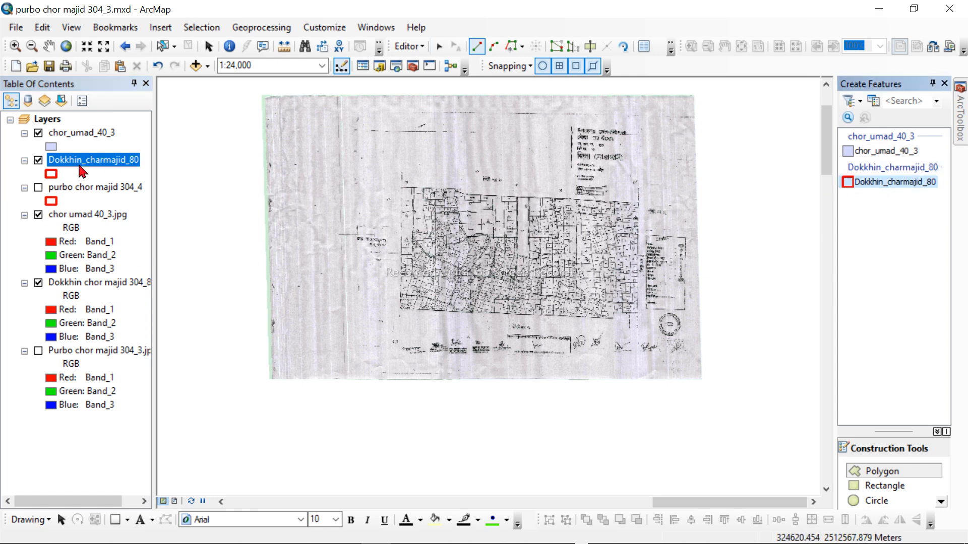
left_click(413, 46)
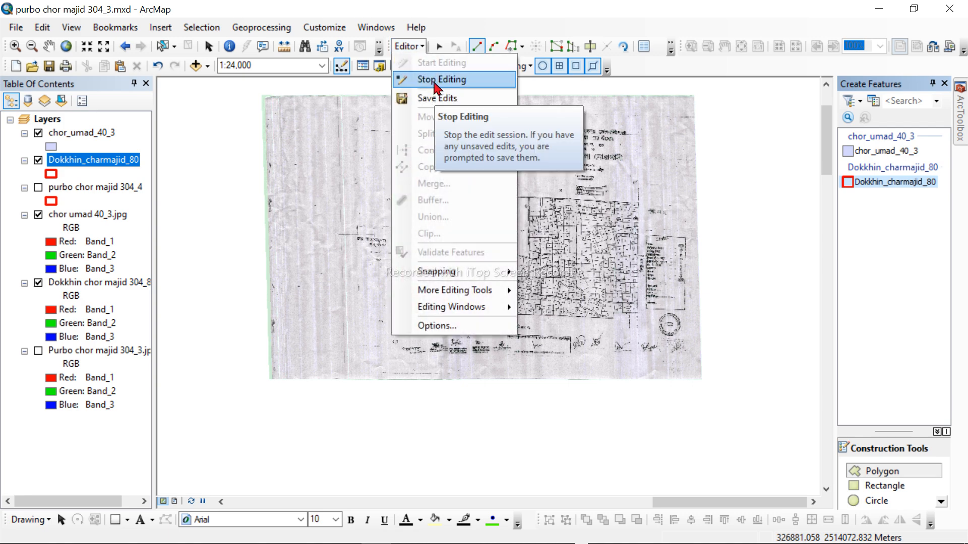
left_click(88, 132)
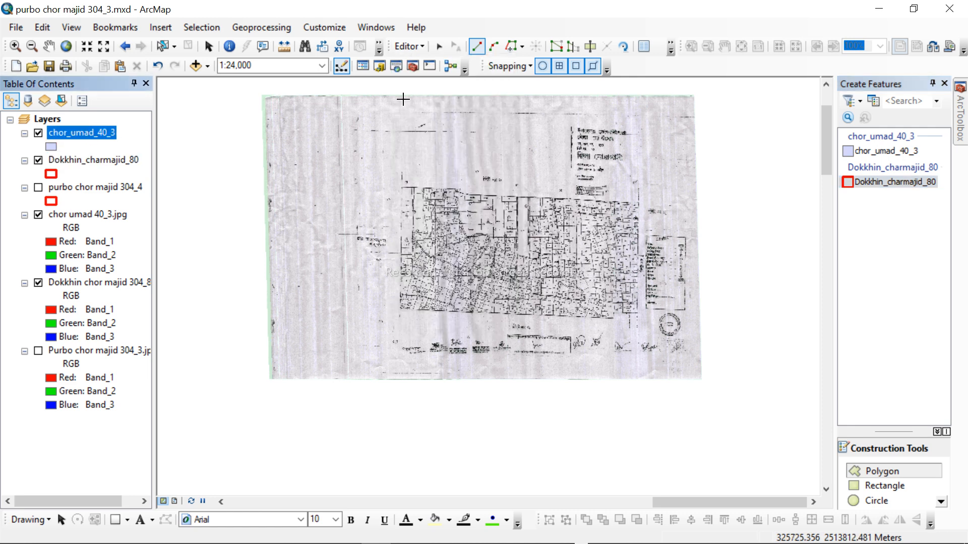
left_click(403, 47)
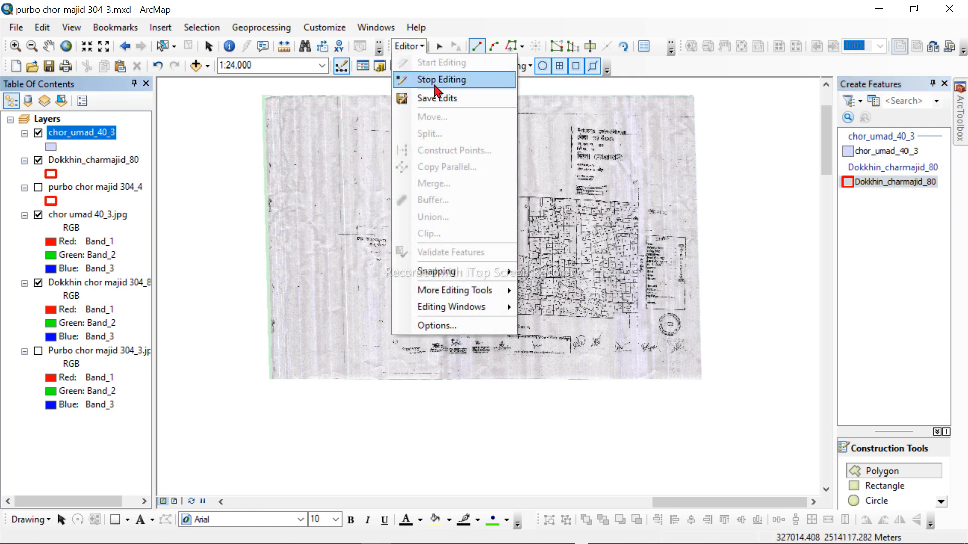
left_click(434, 80)
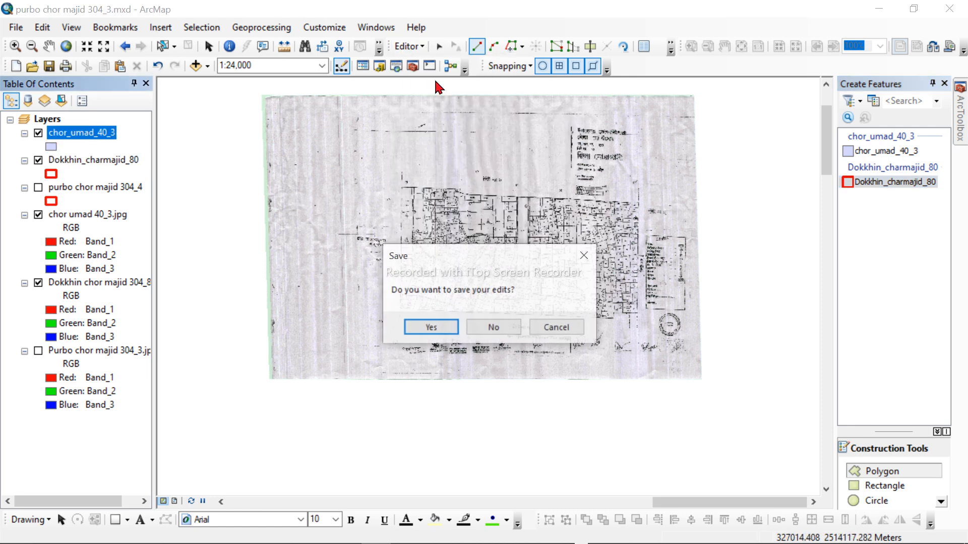
left_click(446, 326)
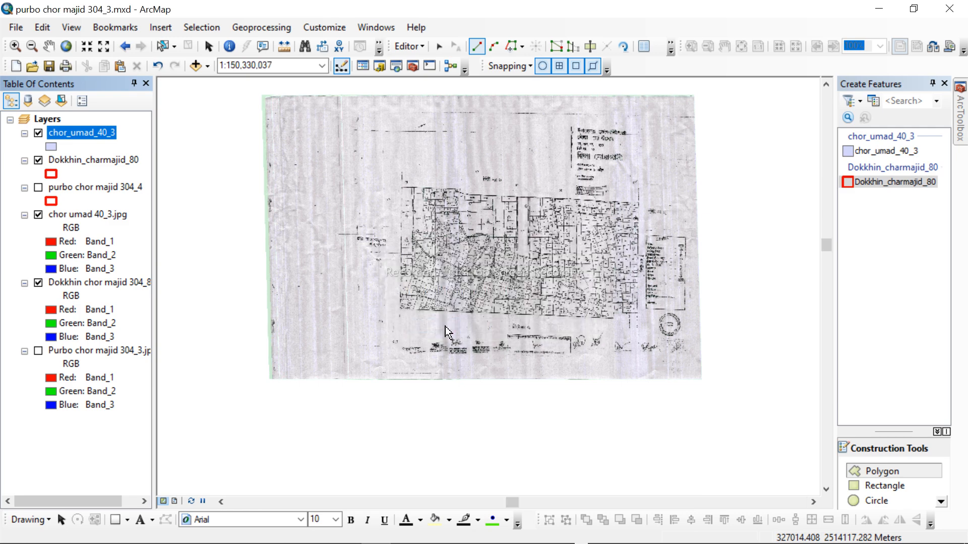
right_click(83, 134)
mouse_move(134, 393)
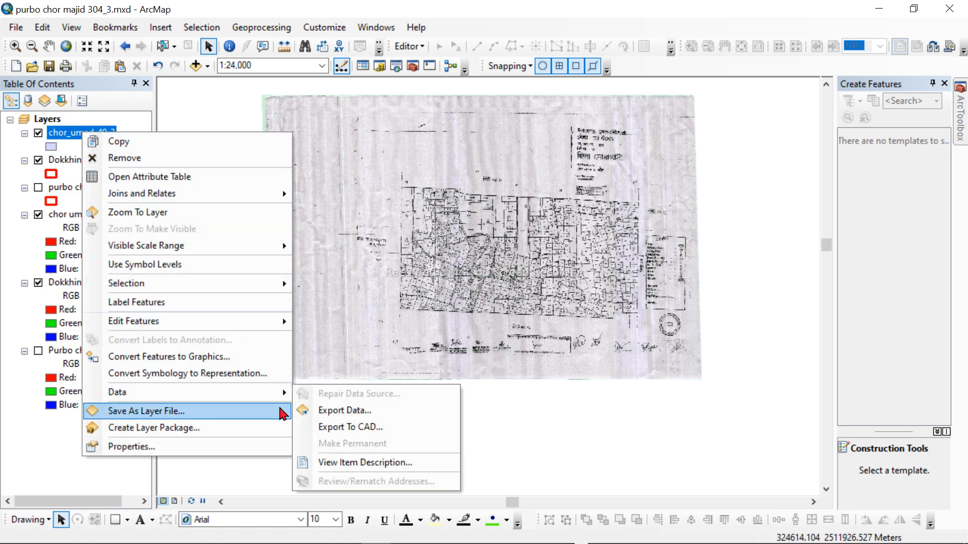
left_click(360, 410)
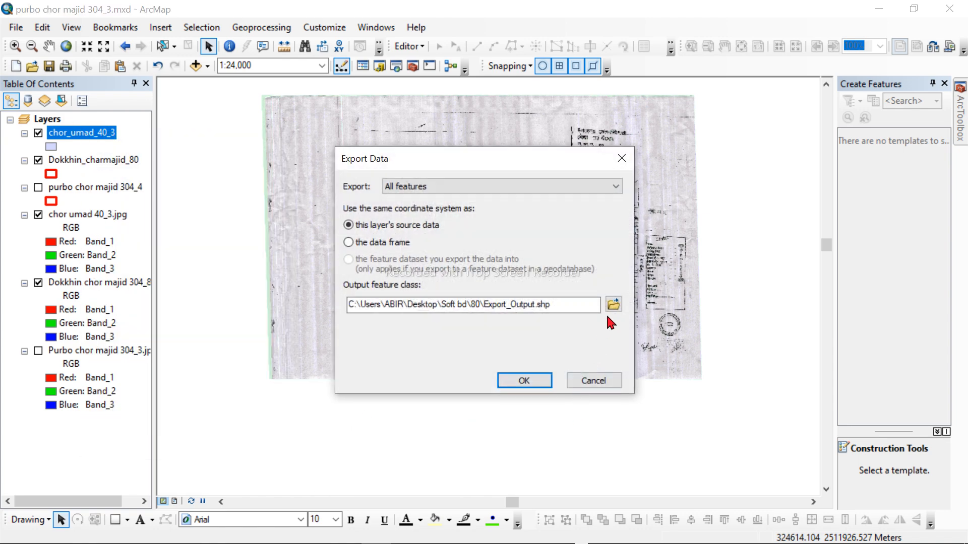
left_click(613, 304)
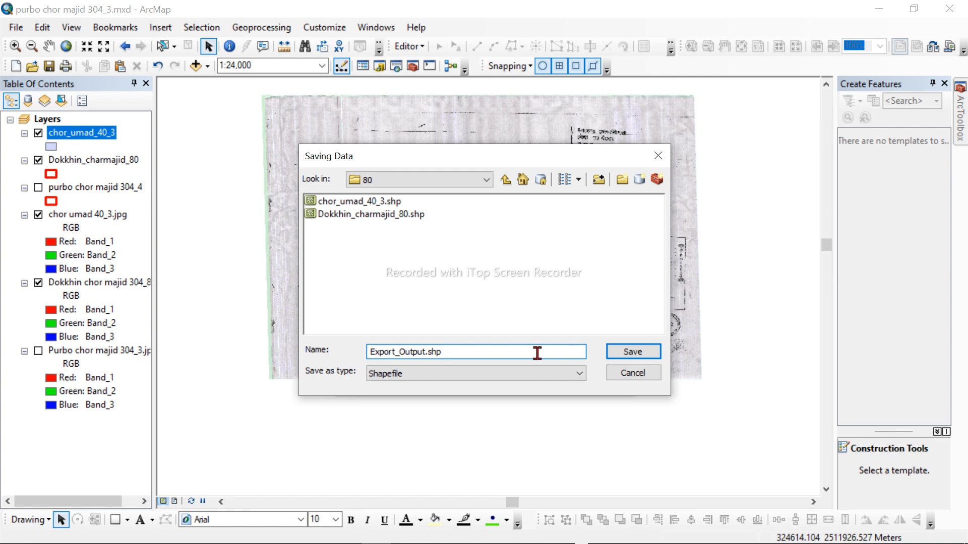
left_click(657, 155)
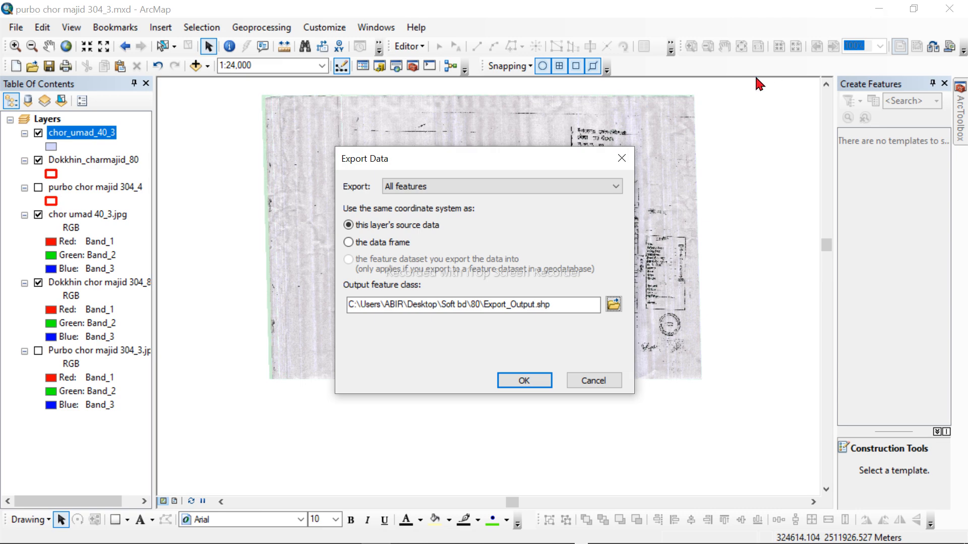
left_click(621, 158)
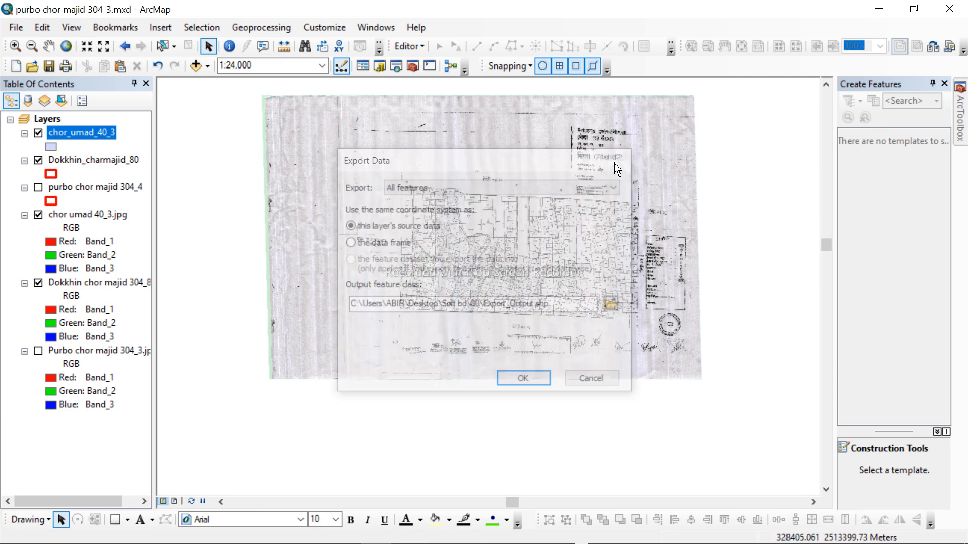
Step: Switch to File Explorer and copy the name of the Purbo chor majid 304_2.jpg file in the saturday work folder without its extension
left_click(888, 7)
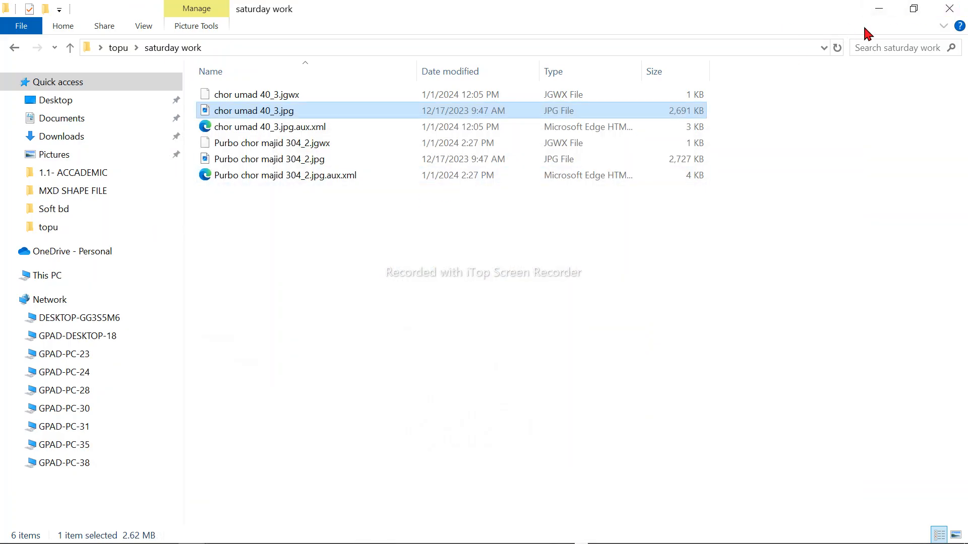
left_click(256, 161)
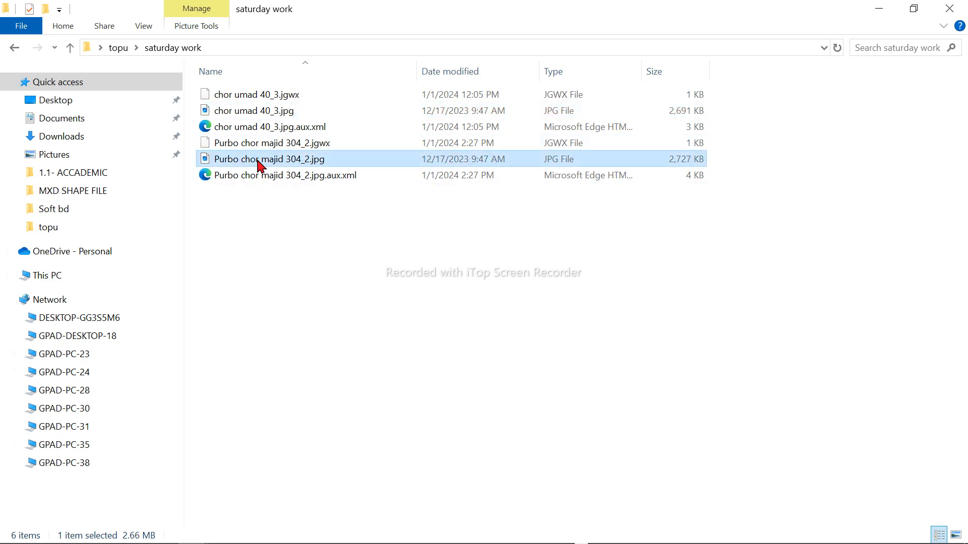
right_click(258, 163)
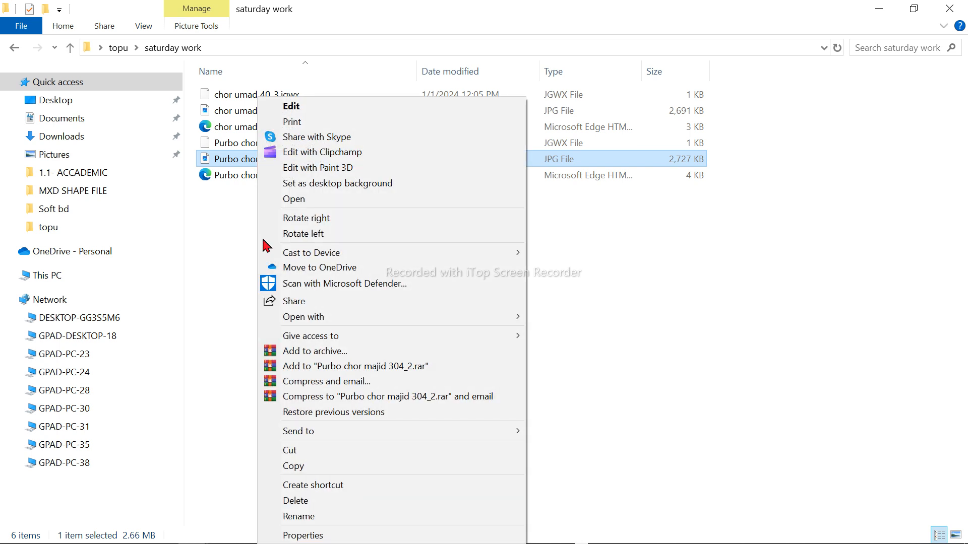
left_click(297, 517)
key("ctrl+c")
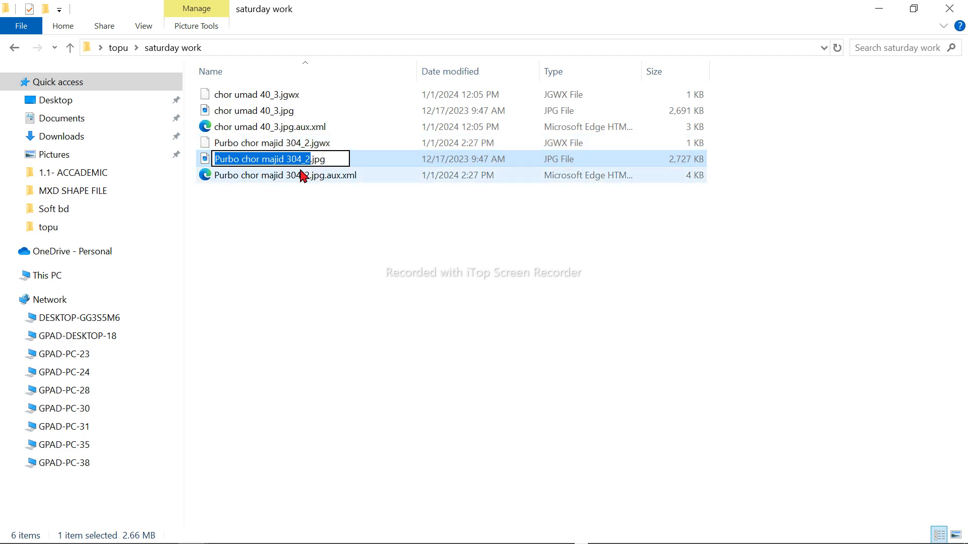
right_click(278, 164)
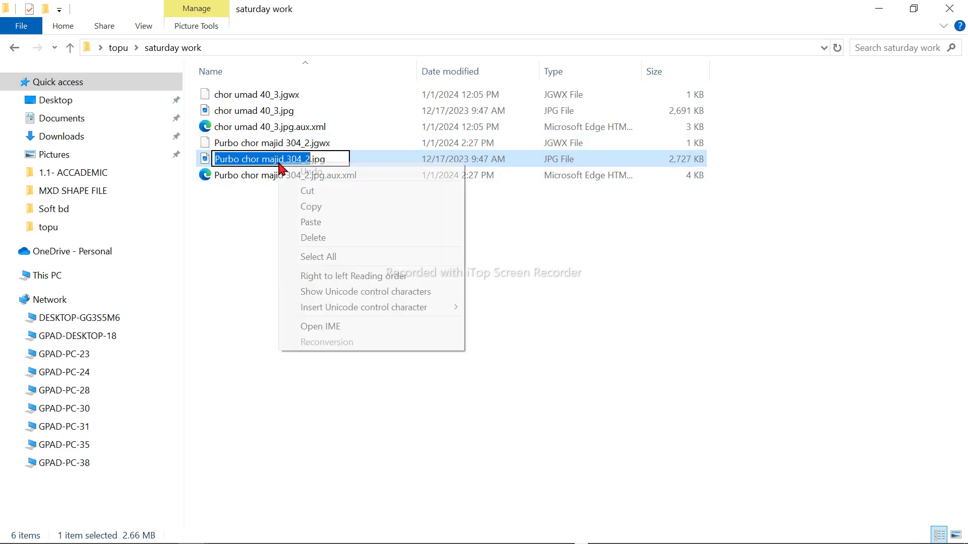
left_click(324, 207)
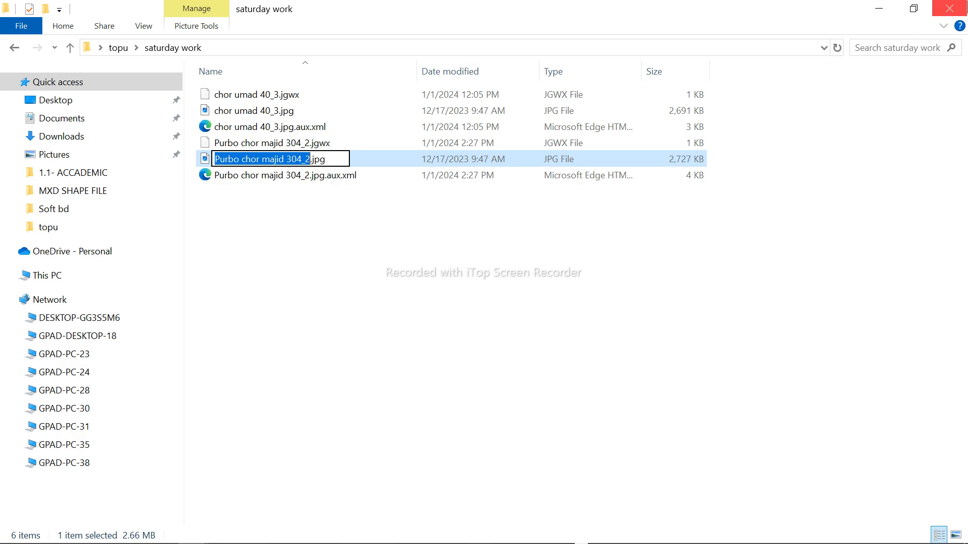
left_click(879, 9)
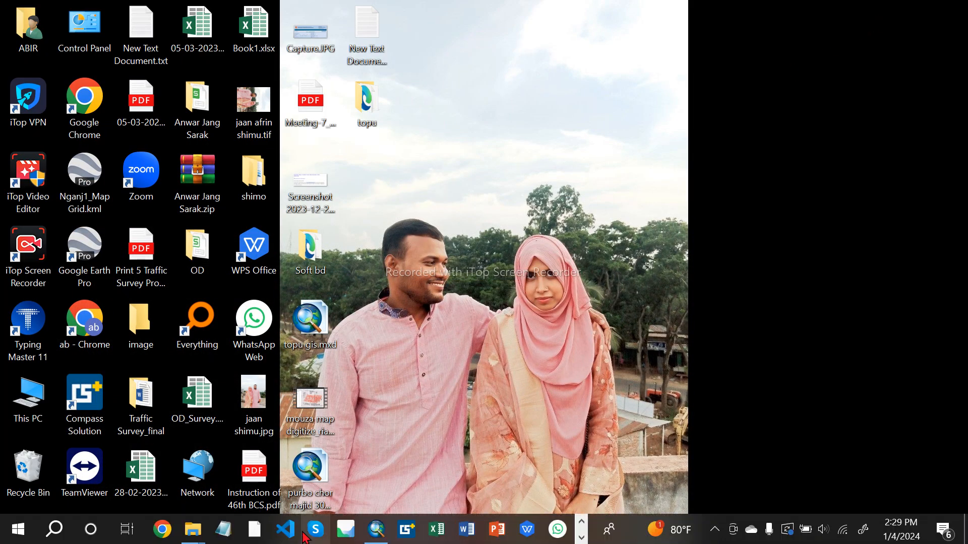
Step: Return to ArcMap, export all chor_umad_40_3 features to folder 80 as shapefile Purbo chor majid 304_2, and add it to the map
left_click(376, 529)
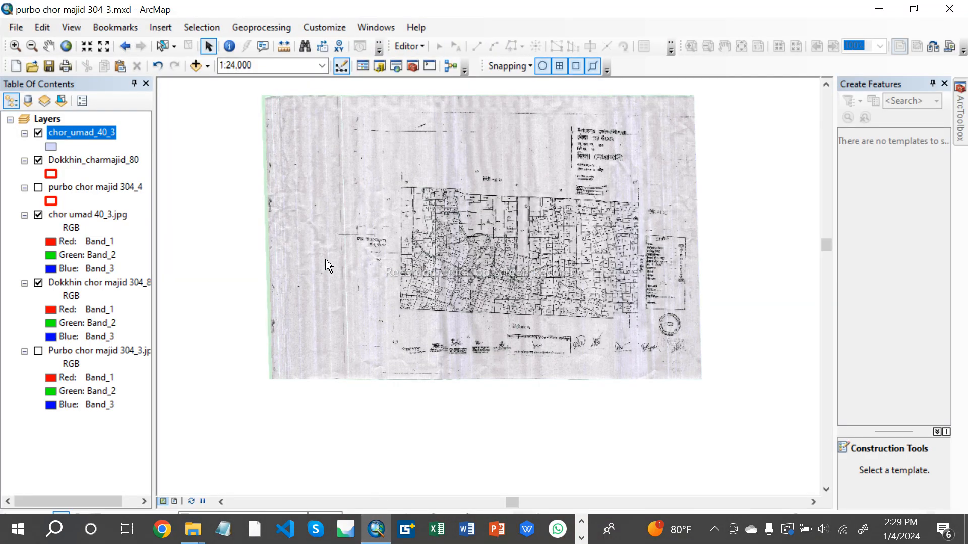
right_click(86, 135)
mouse_move(142, 389)
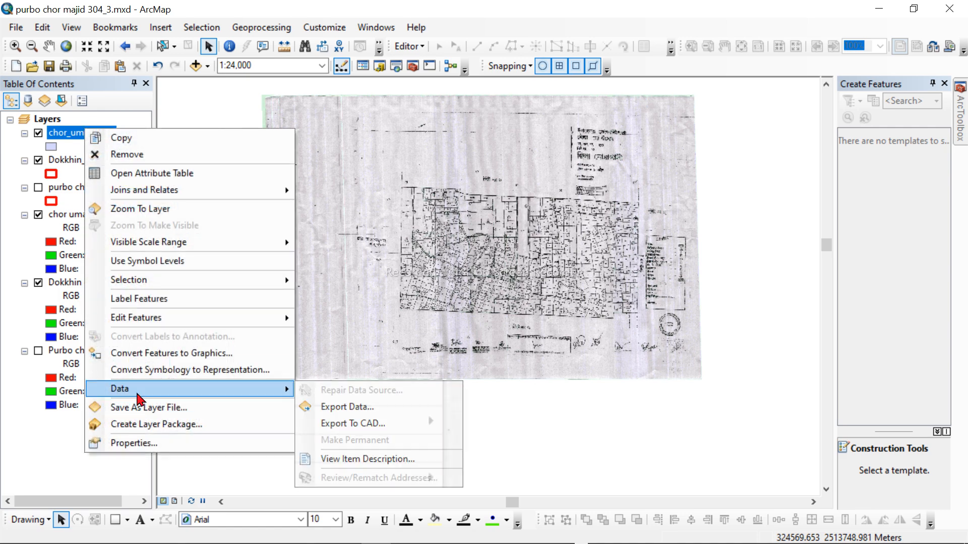
left_click(343, 412)
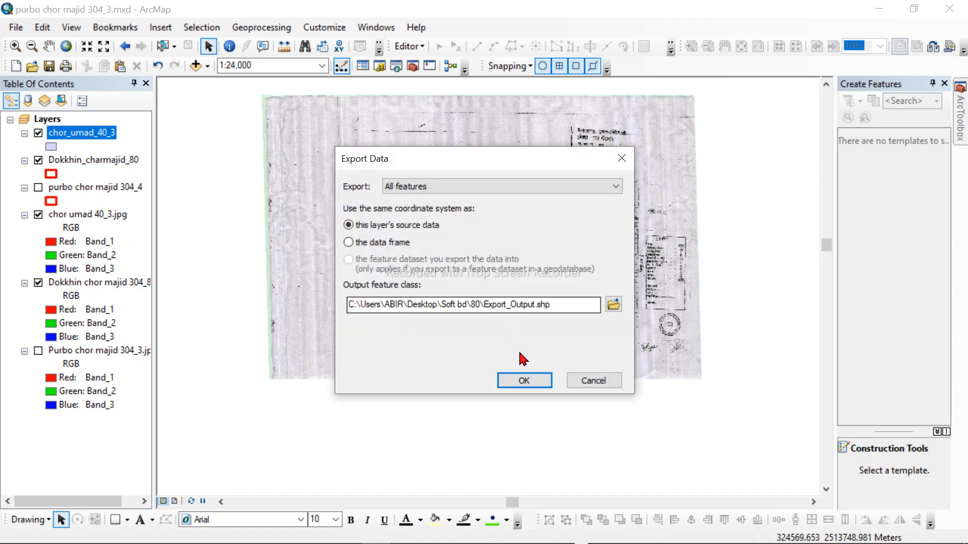
left_click(614, 304)
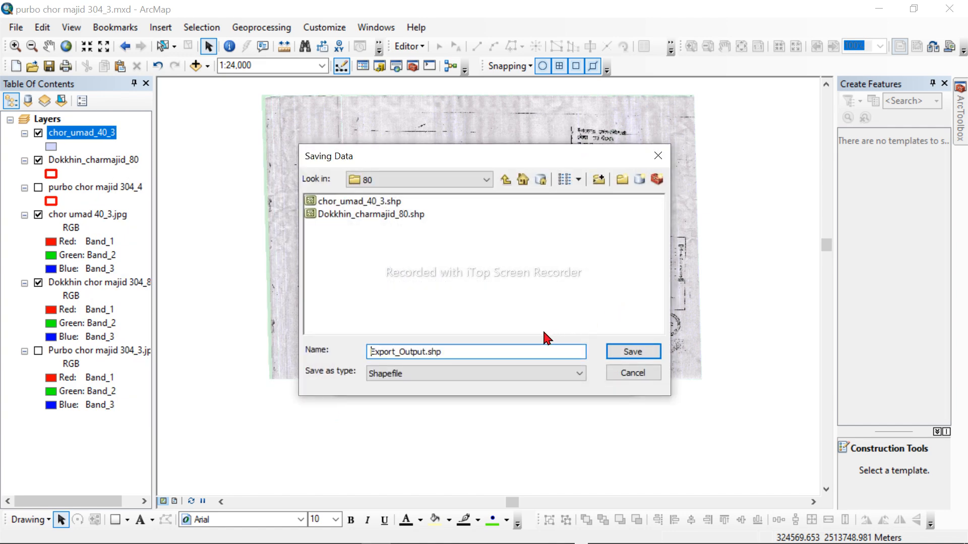
left_click_drag(493, 349, 361, 370)
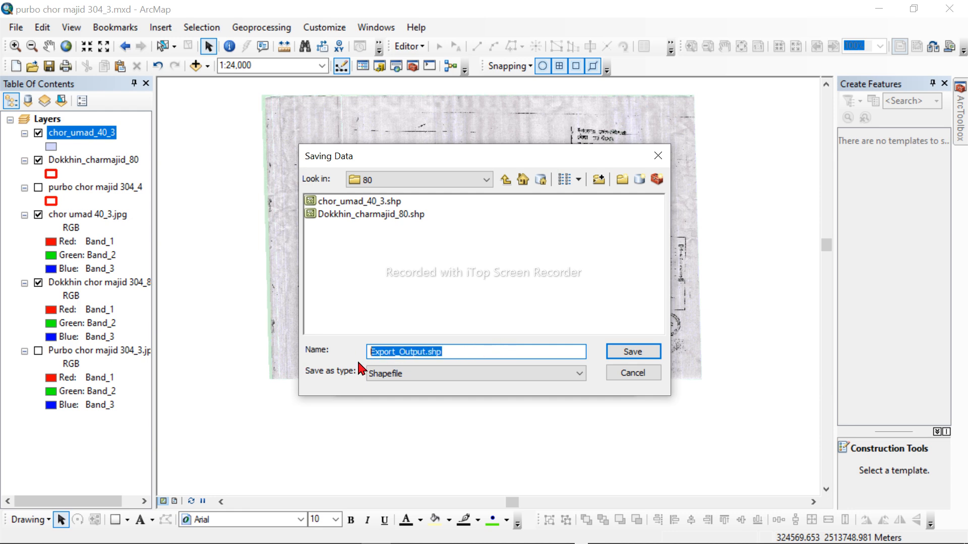
key("ctrl+v")
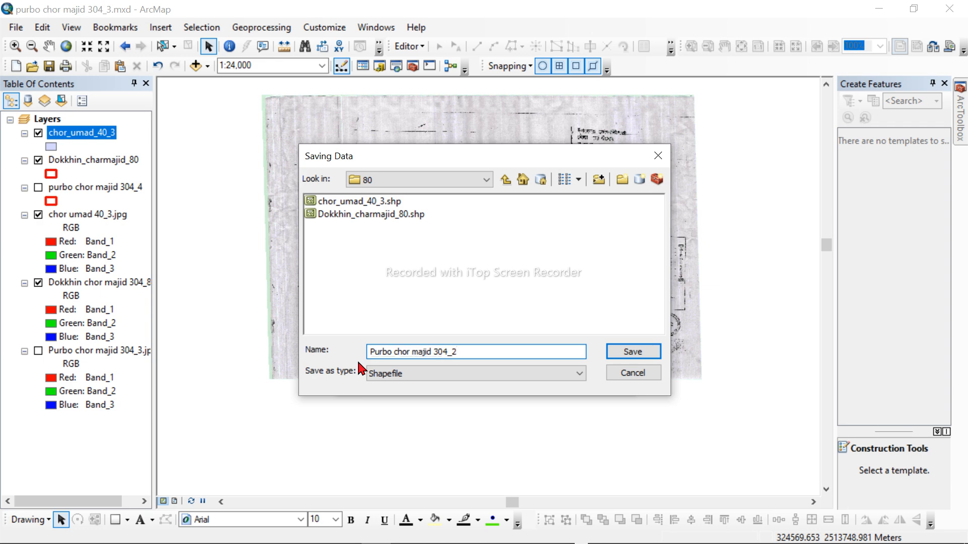
left_click(658, 352)
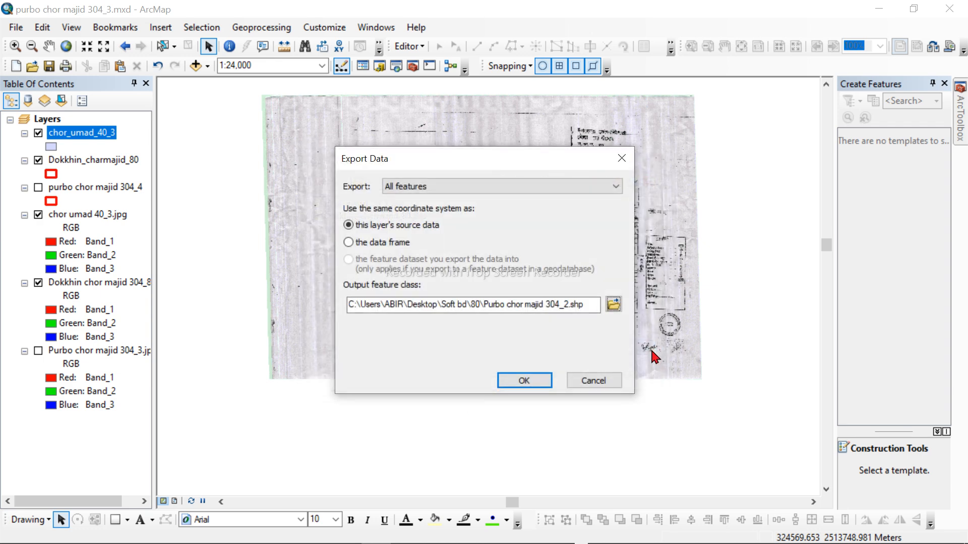
left_click(538, 385)
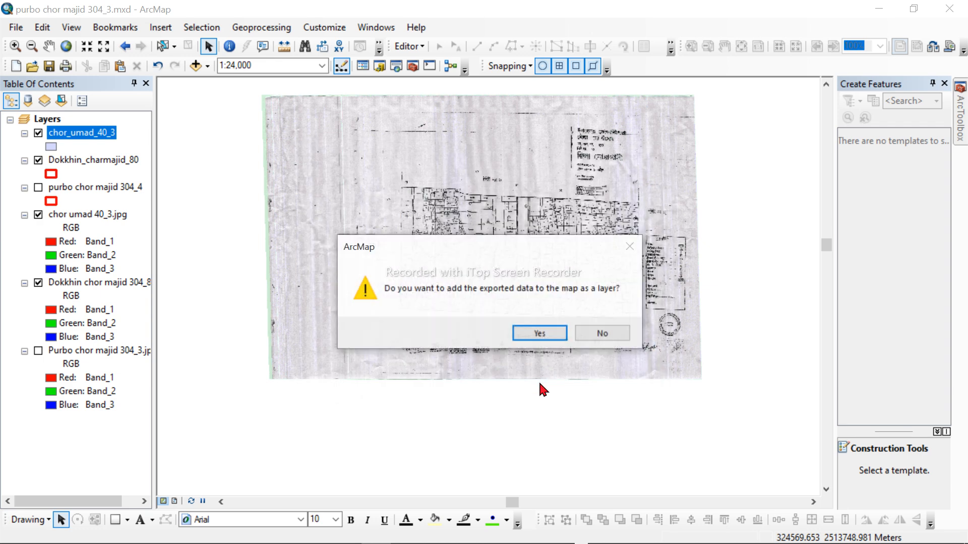
left_click(539, 334)
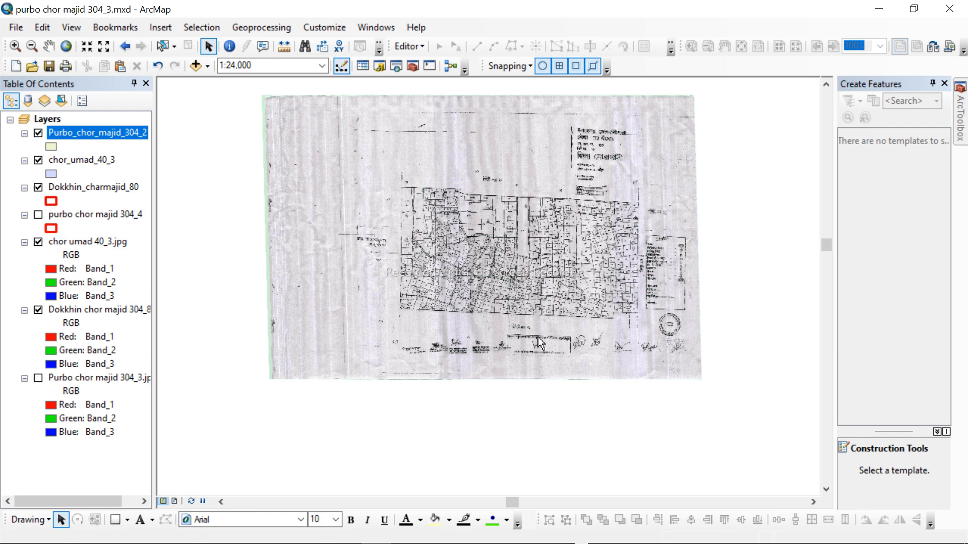
Step: Start an edit session on the Purbo_chor_majid_304_2 layer and check its attribute table, closing the table when done
right_click(121, 141)
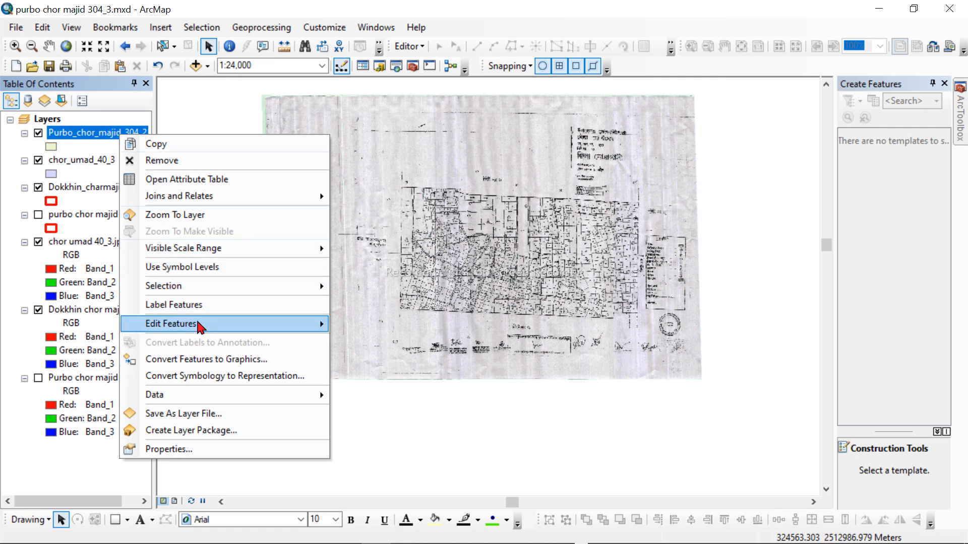
mouse_move(199, 324)
left_click(392, 328)
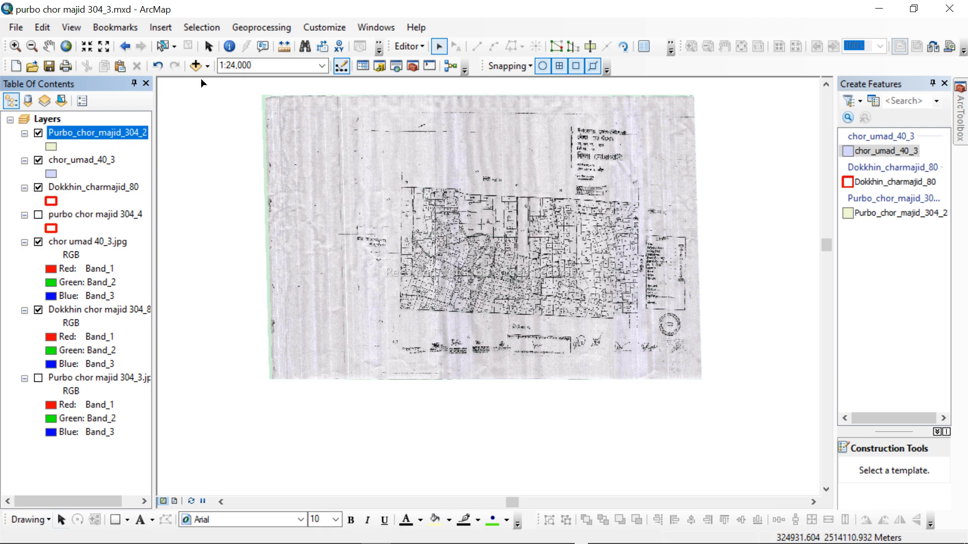
right_click(114, 137)
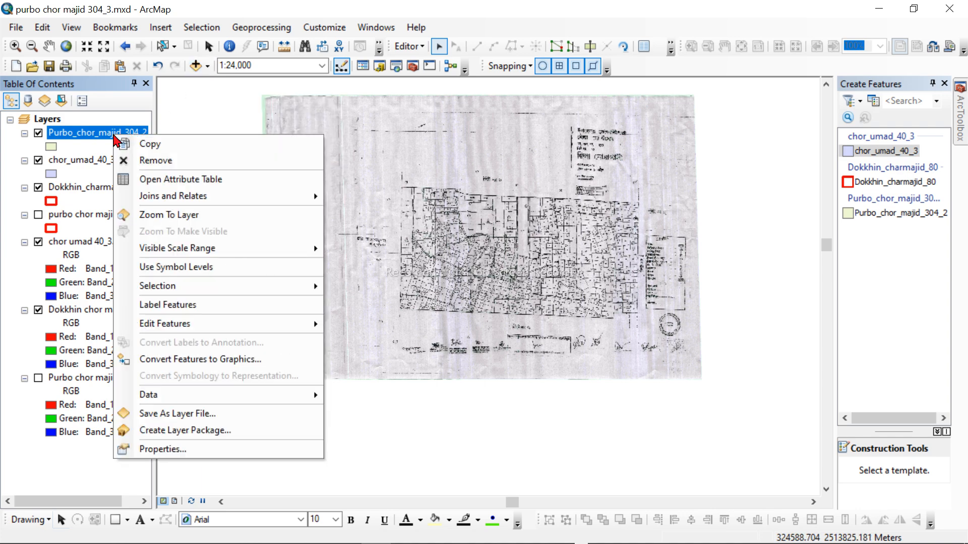
left_click(178, 178)
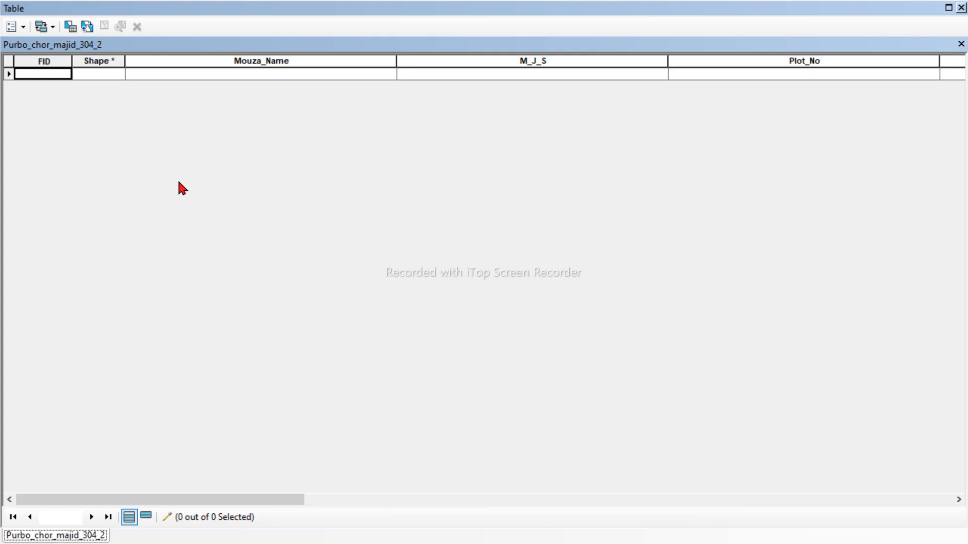
left_click(961, 8)
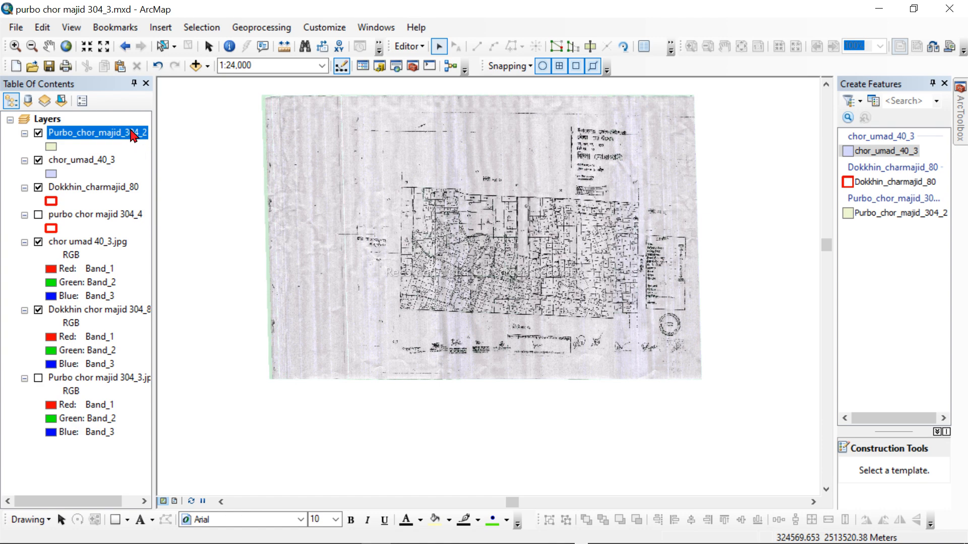
Step: Add the image Purbo chor majid 304_2.jpg from the saturday work folder to the map
left_click(196, 65)
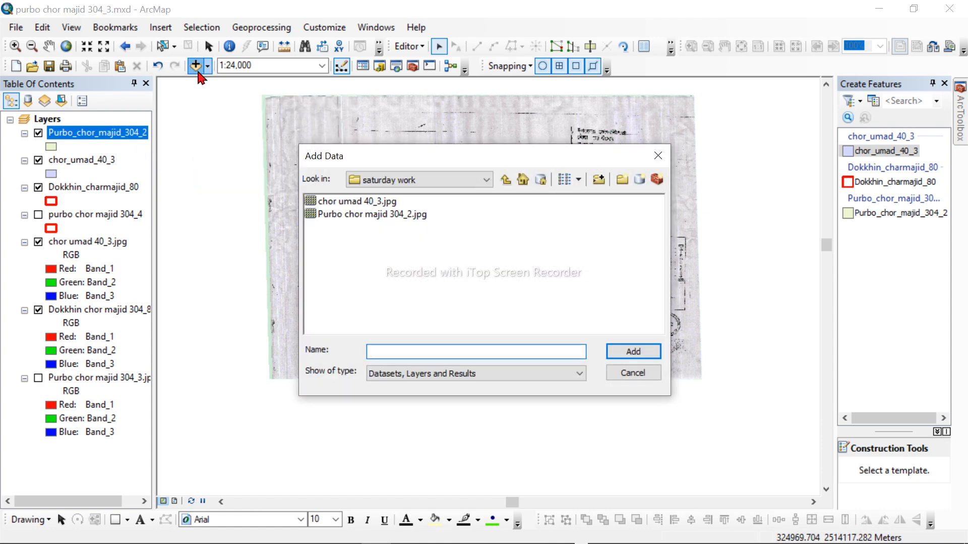
left_click(347, 218)
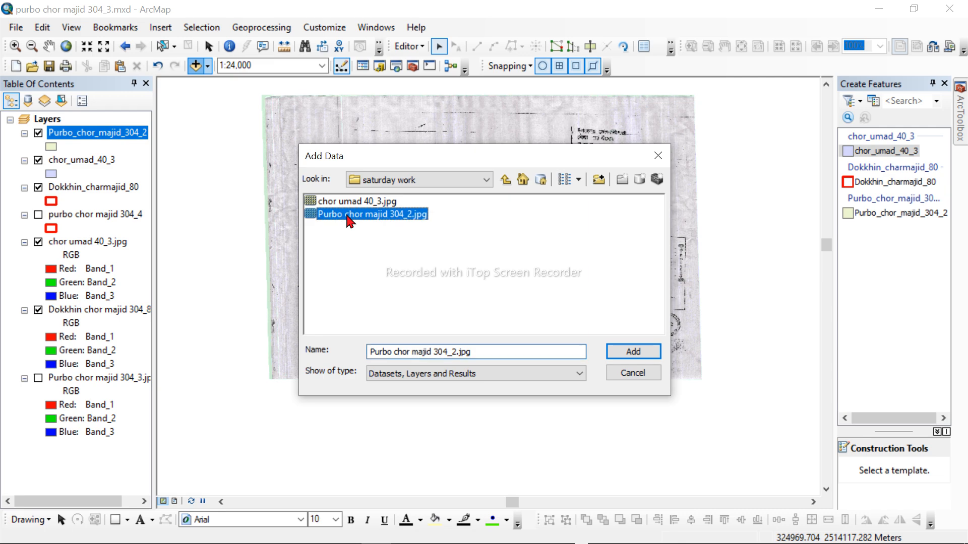
left_click(634, 351)
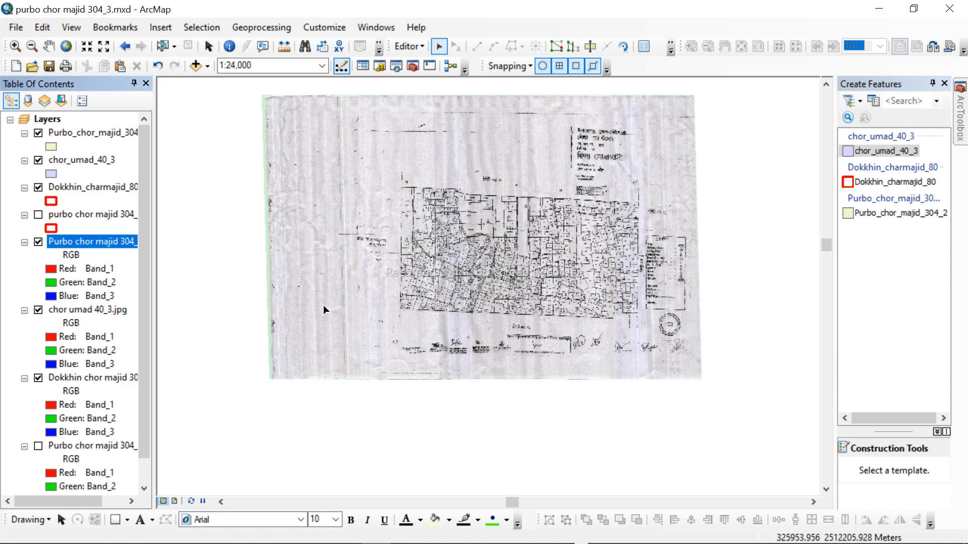
Step: Collapse the legends of all layers in the table of contents and hide the Purbo chor majid 304_2.jpg layer
left_click(24, 242)
left_click(24, 215)
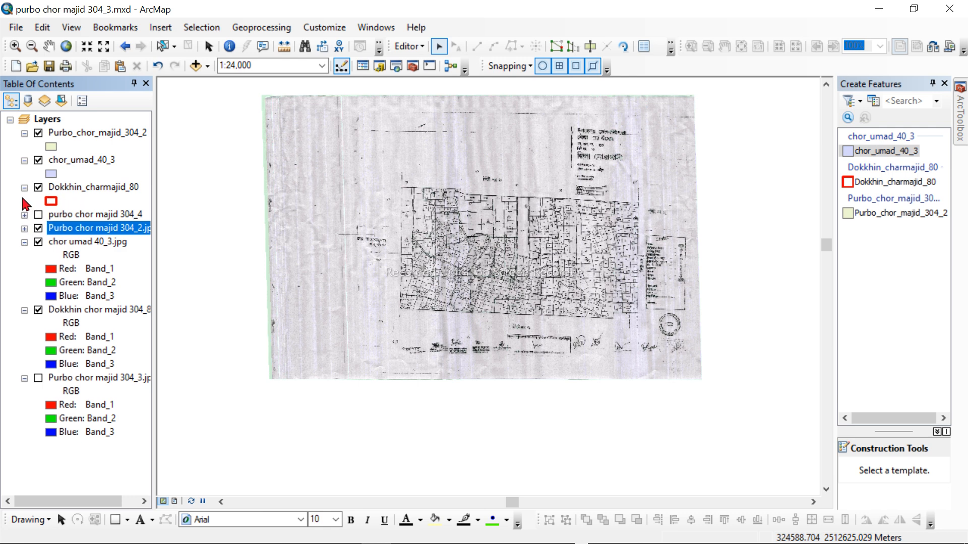
left_click(23, 187, "ctrl")
left_click(38, 188)
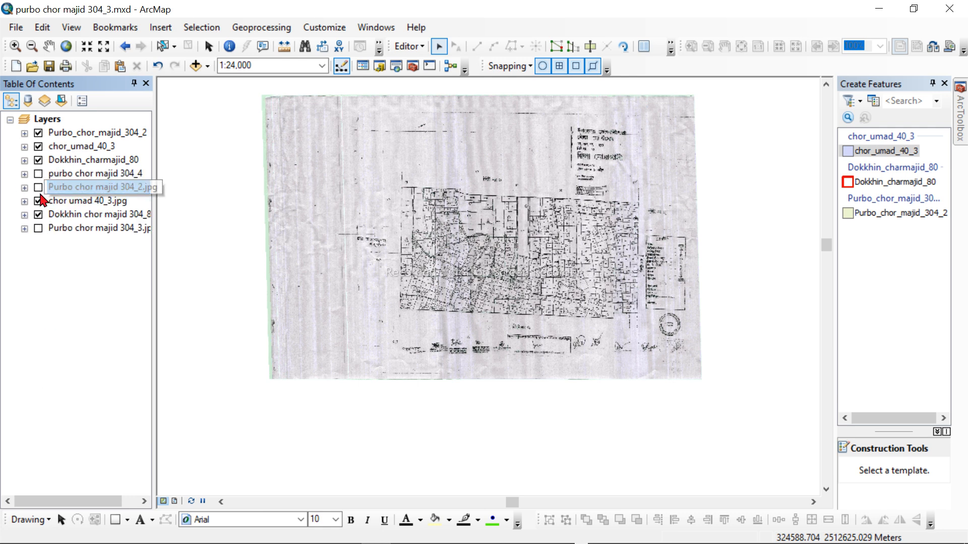